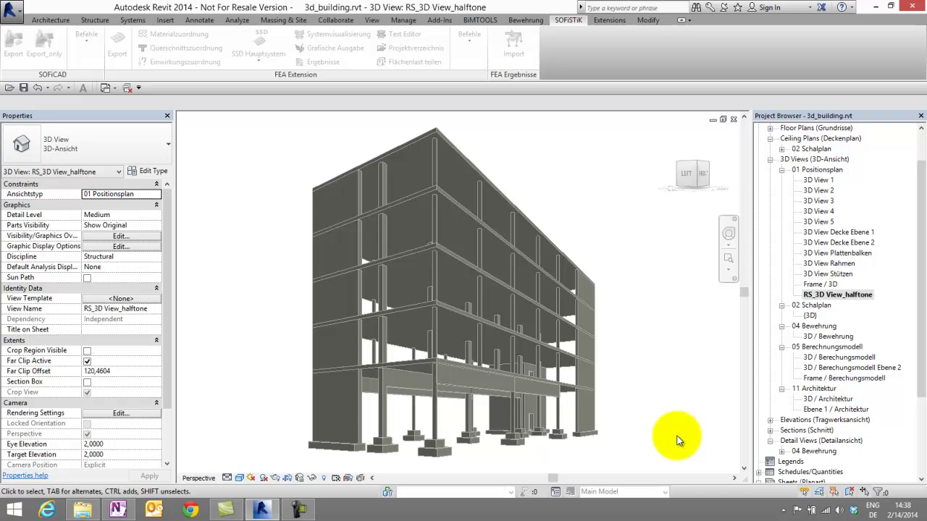
- Select the frame beam and add the floor slab above it in RS_3D View_halftone
left_click(410, 388)
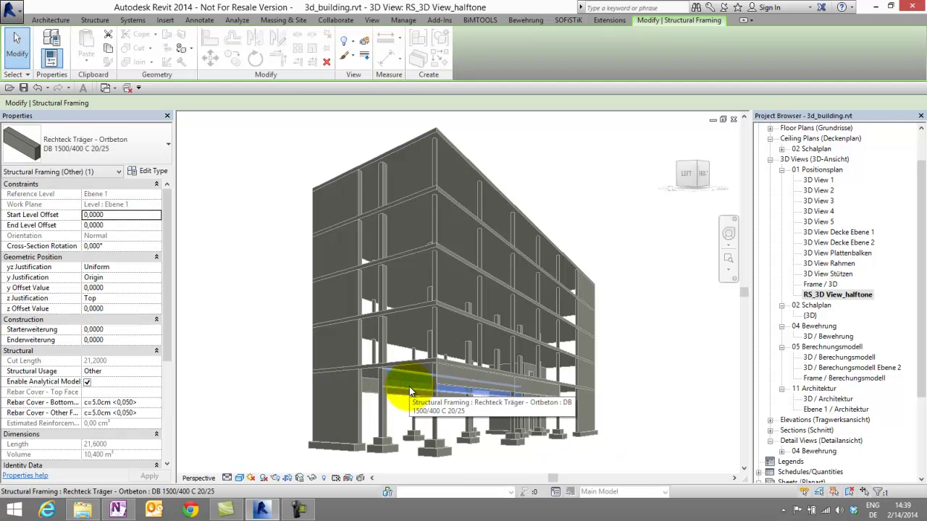
left_click(405, 314, "ctrl")
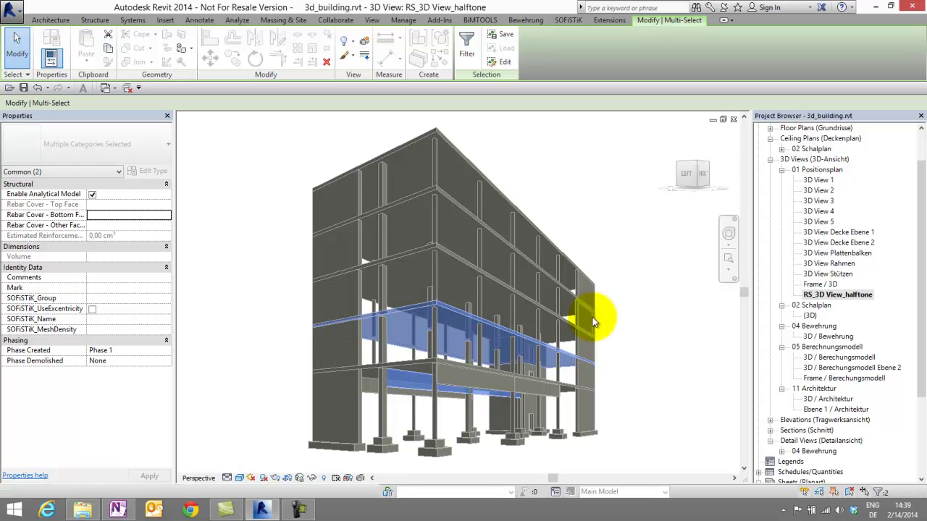
- Open the 3D / Berechungsmodell analytical view, zoom in, and bring up the SOFiSTiK tools
double_click(846, 358)
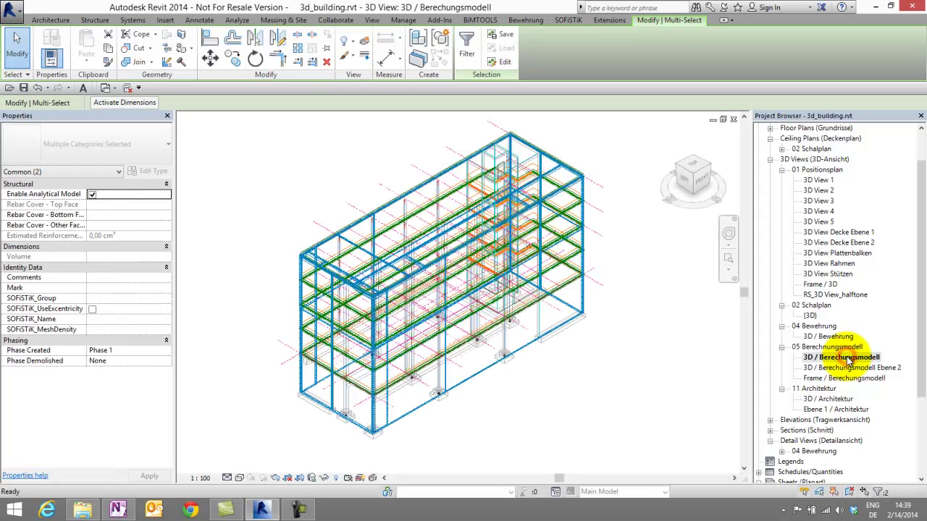
left_click(566, 20)
scroll(416, 162, "up", 2)
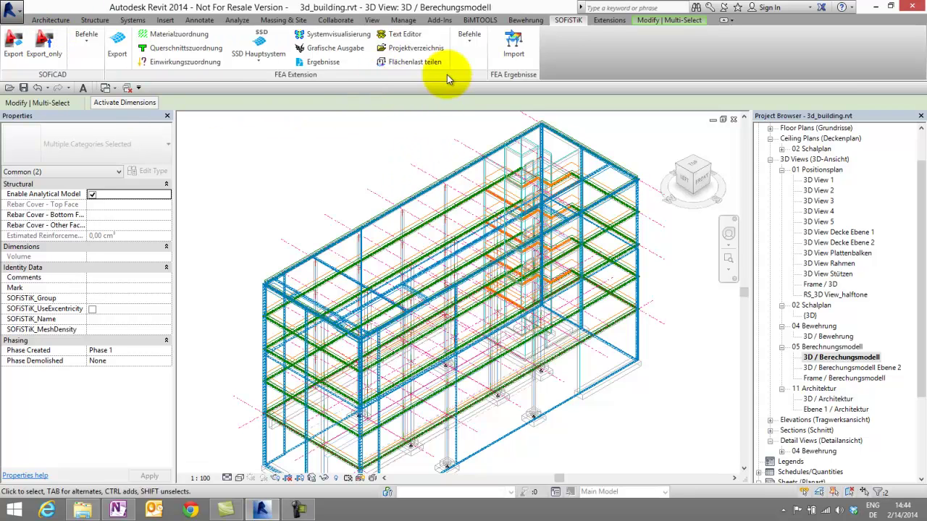
- Open the 3d_building.sofistik model and inspect its deformed shape under LF 3 Wind_X Direction
left_click(261, 40)
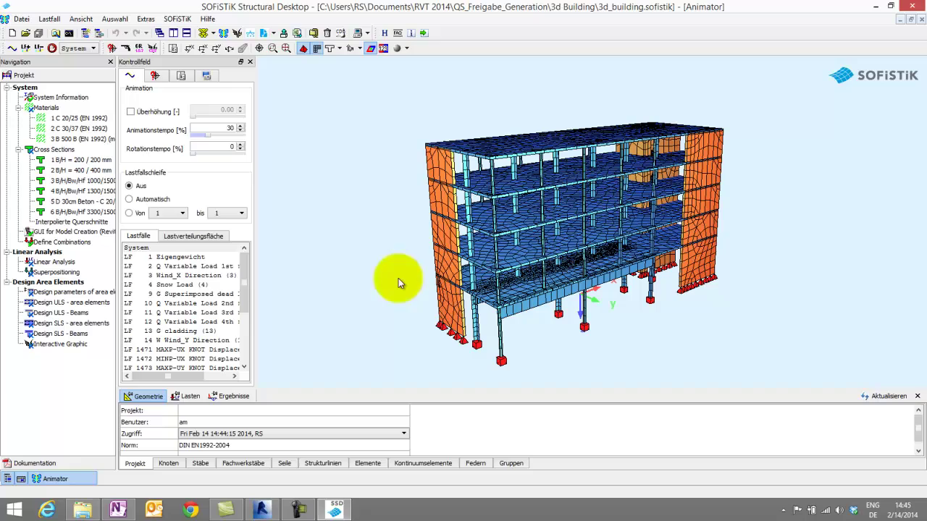
left_click(205, 275)
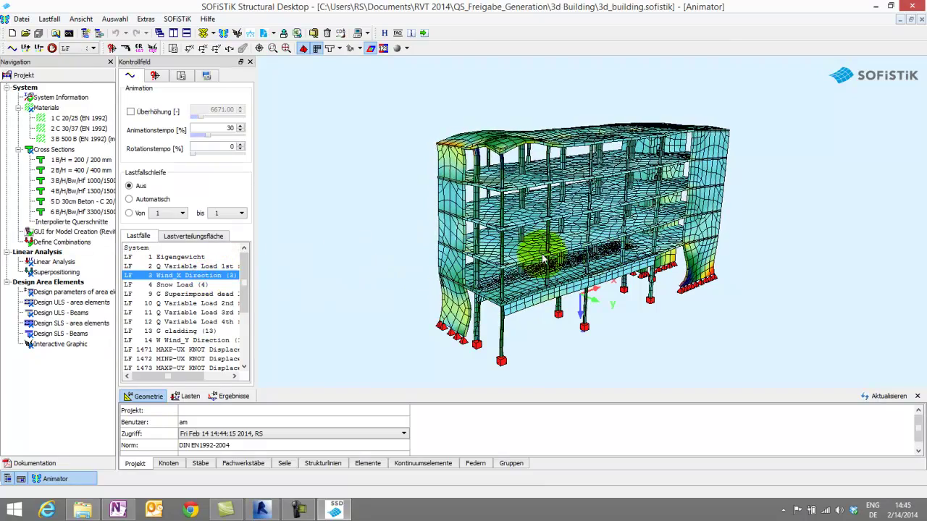
left_click_drag(535, 330, 753, 283)
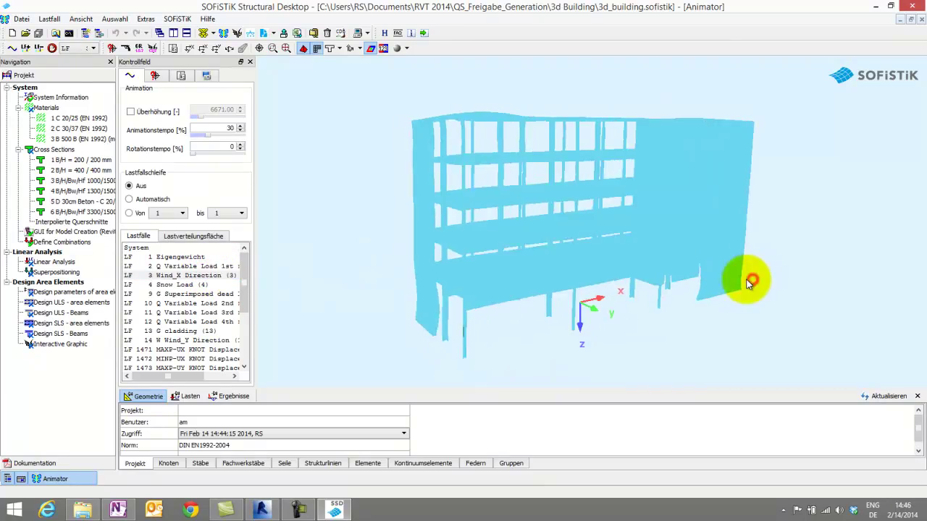
scroll(494, 237, "up", 4)
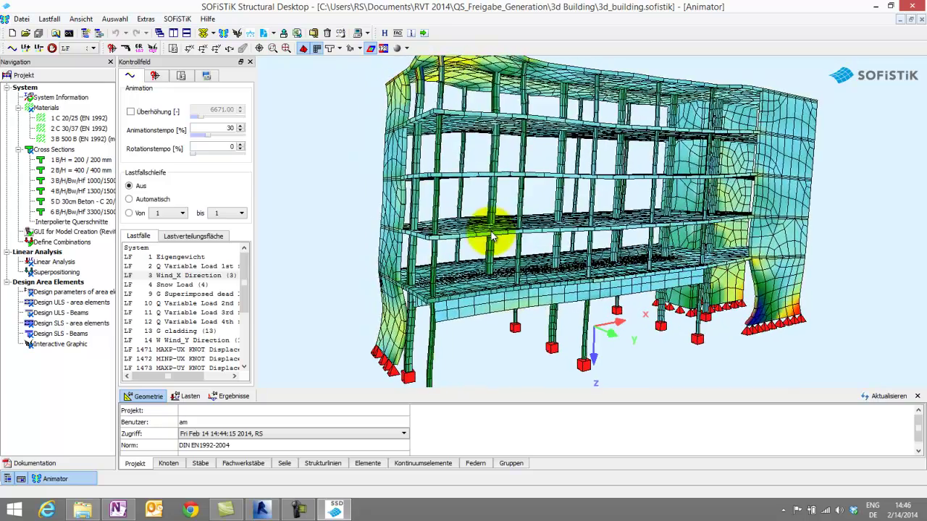
- Return to Revit and open sheet B.01 - Decke Ebene 2 from the Project Browser's Sheets
left_click(894, 6)
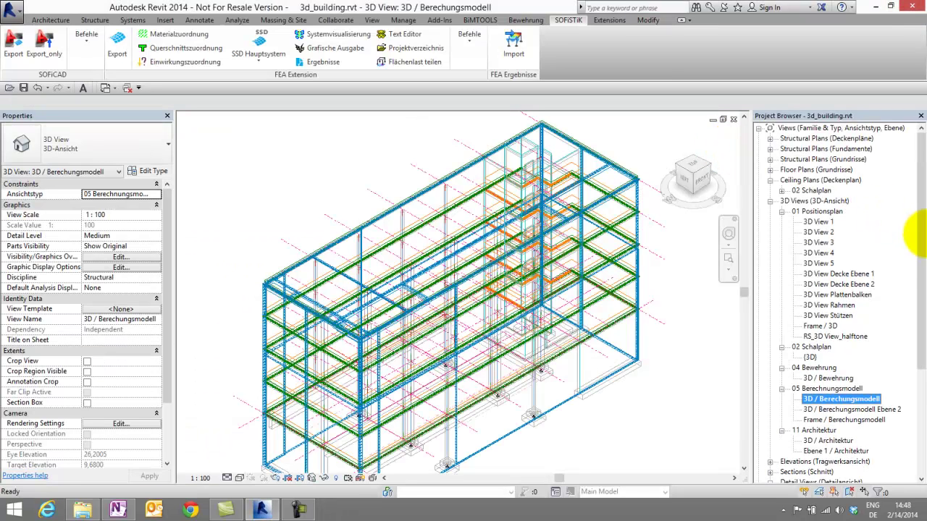
left_click_drag(919, 228, 924, 388)
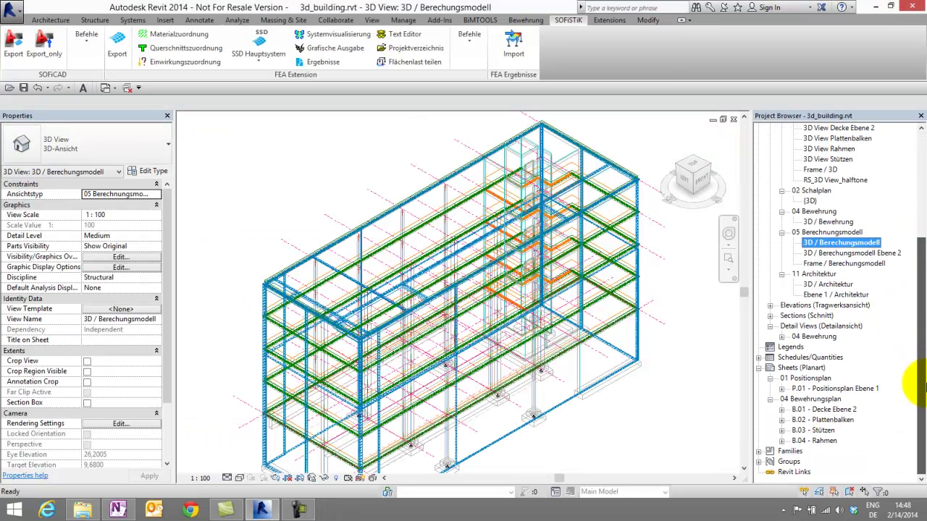
double_click(833, 409)
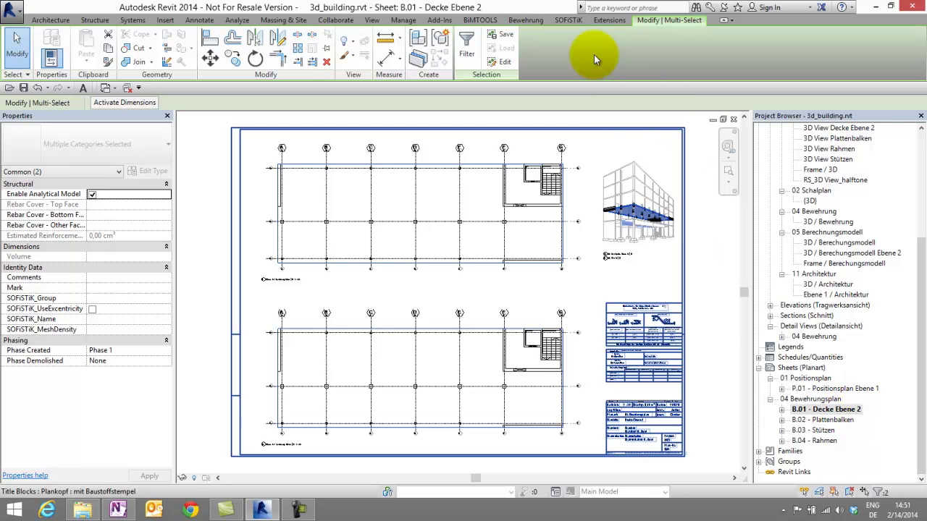
left_click(568, 20)
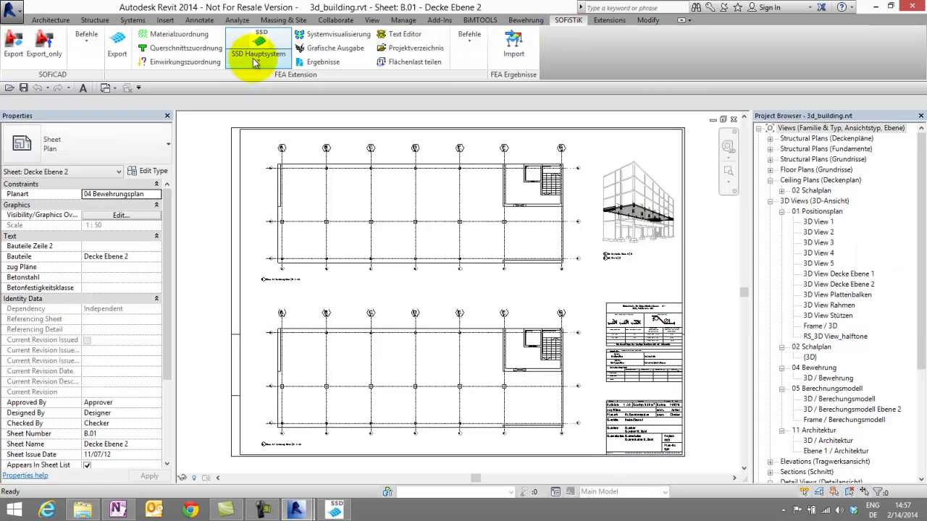
- Open subSys_Ebene2 and show its deformed shape for LF 9, then LF 1 Eigengewicht
left_click(255, 64)
left_click(262, 107)
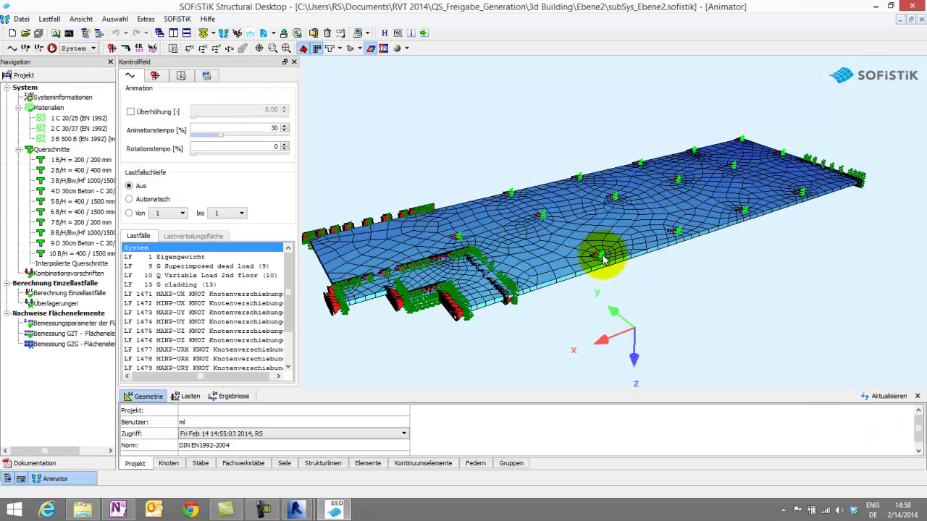
left_click(230, 267)
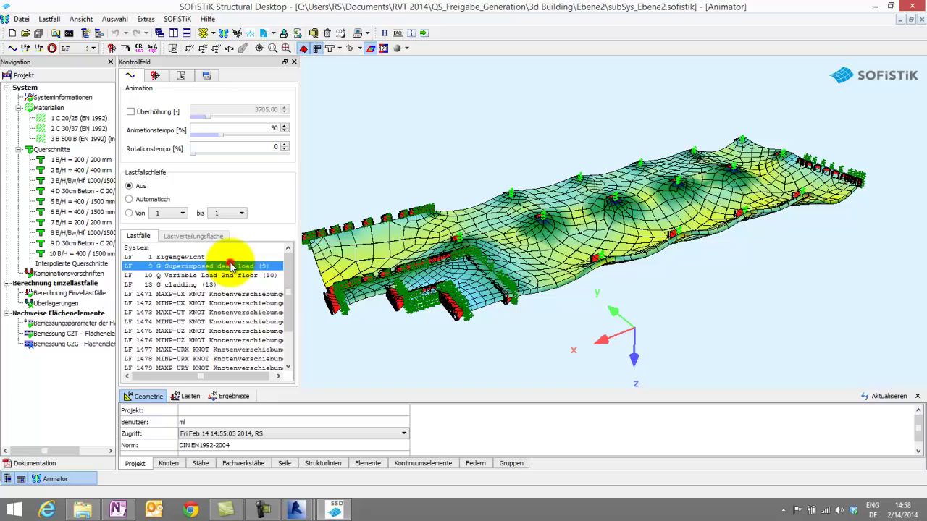
key("Up")
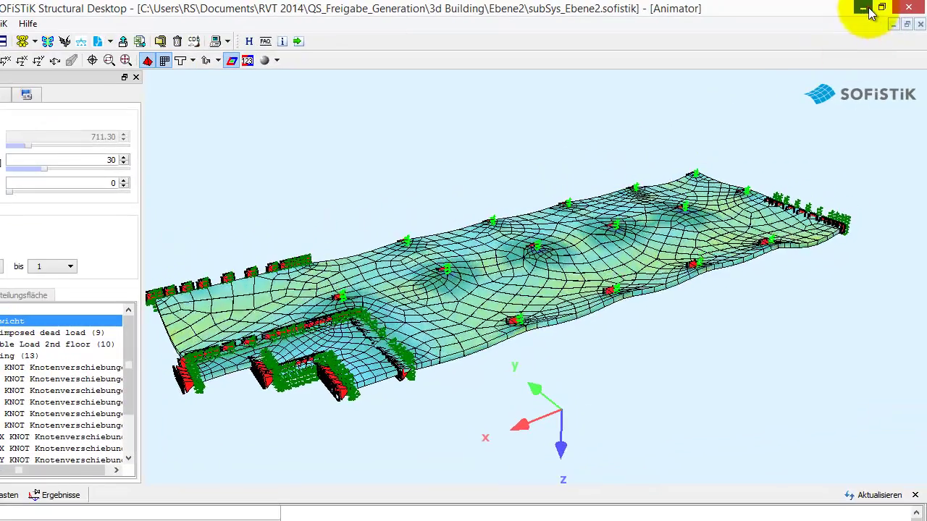
- Pick the level 2 slab for Create Reinforcement and source results from subSys_Ebene2.cdb
left_click(864, 8)
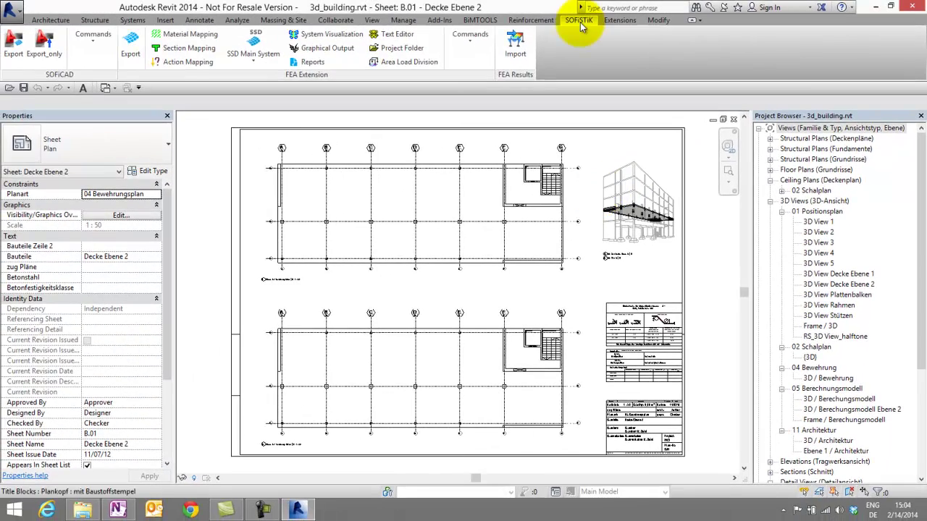
left_click(534, 21)
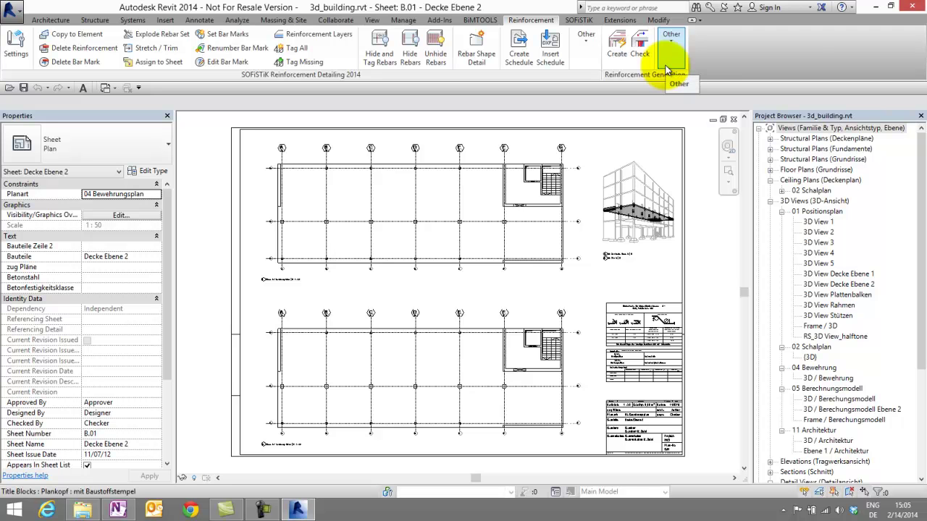
left_click(615, 50)
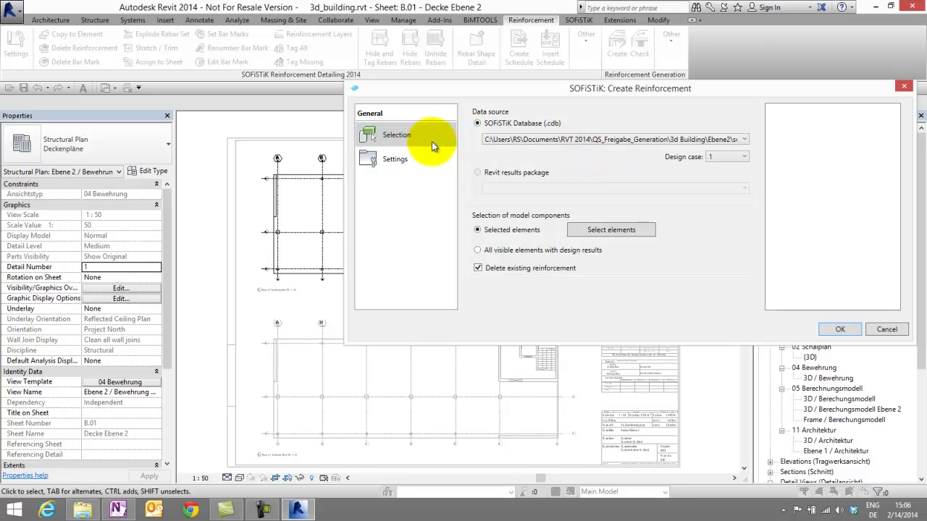
left_click(595, 230)
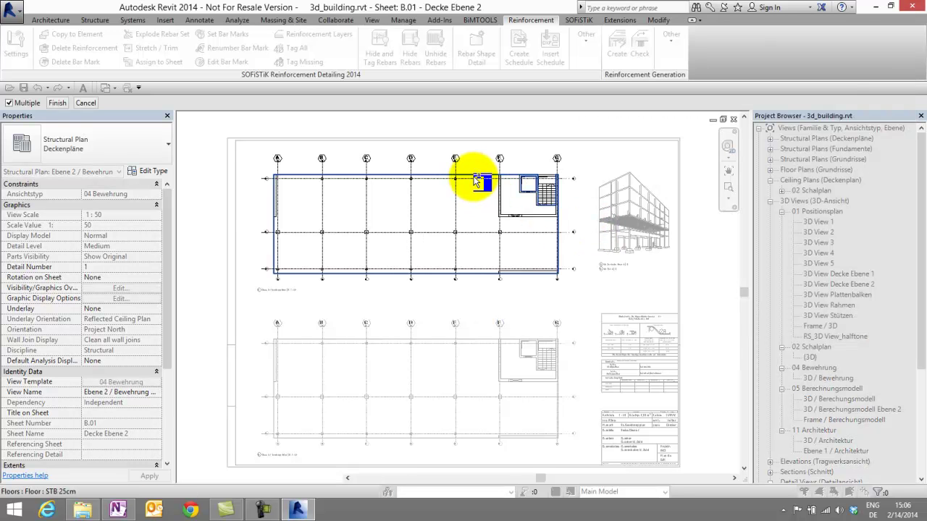
left_click(476, 181)
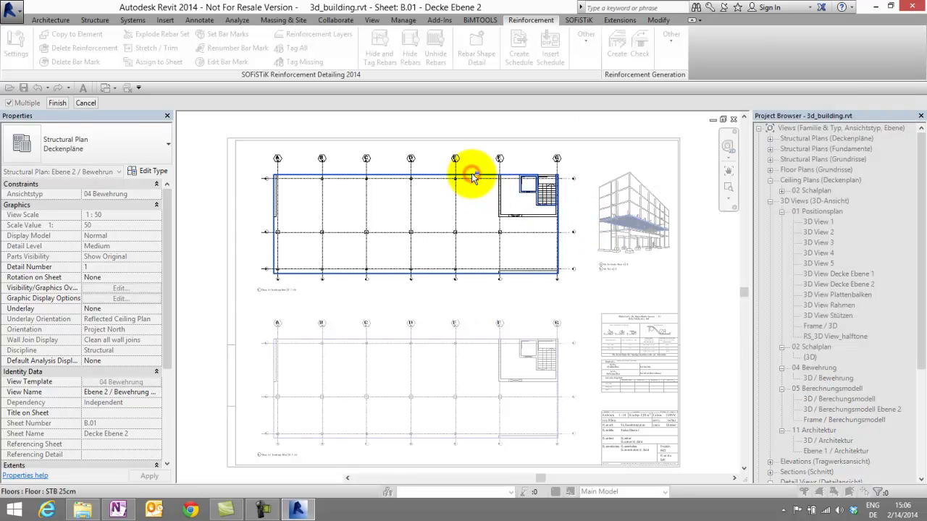
left_click(54, 103)
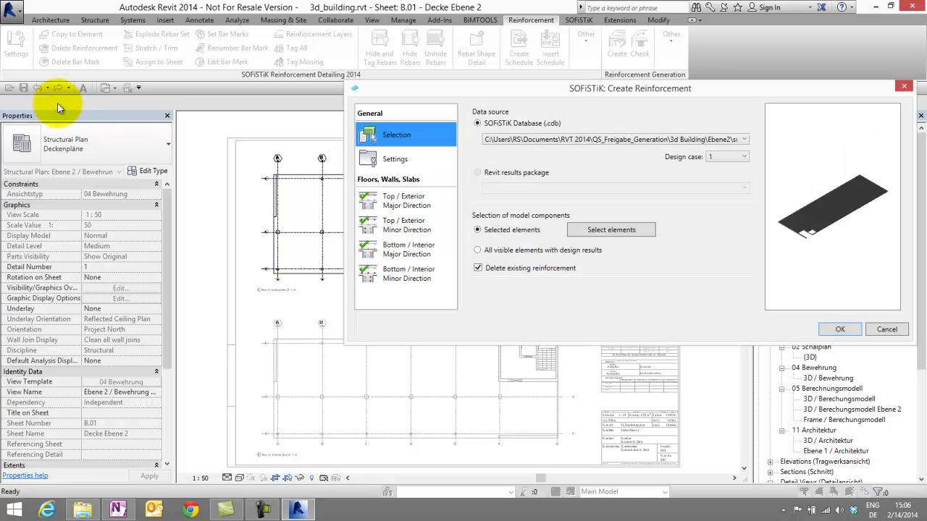
left_click(565, 142)
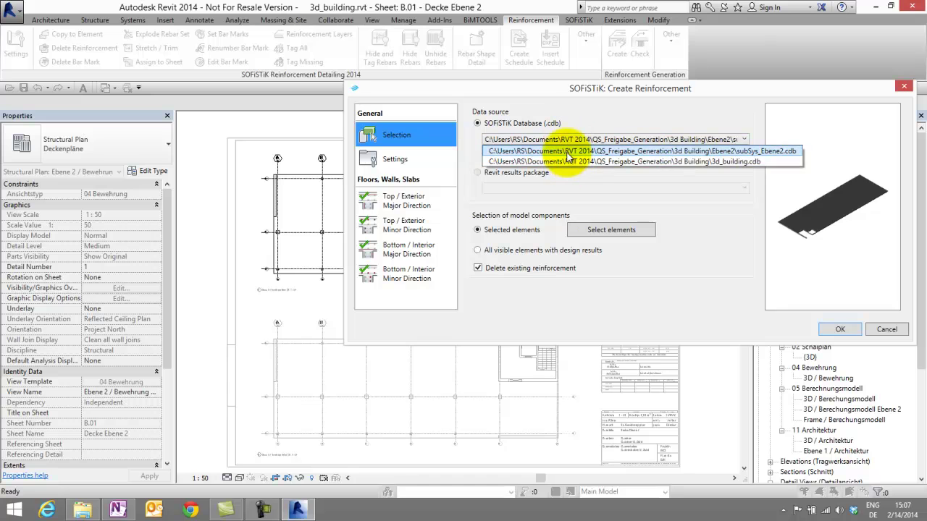
left_click(567, 151)
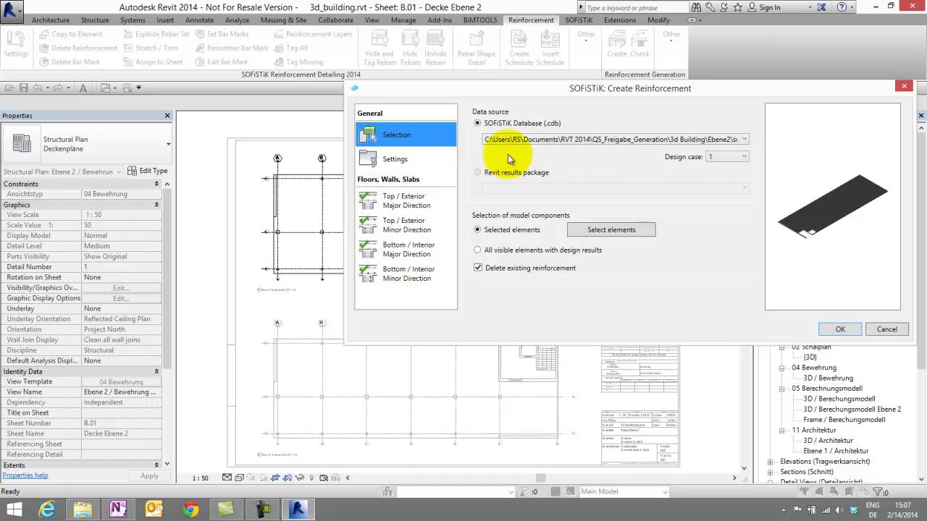
- Review settings and the Bottom / Interior Minor layer (Ø10 at 200 mm), then generate the rebar
left_click(413, 160)
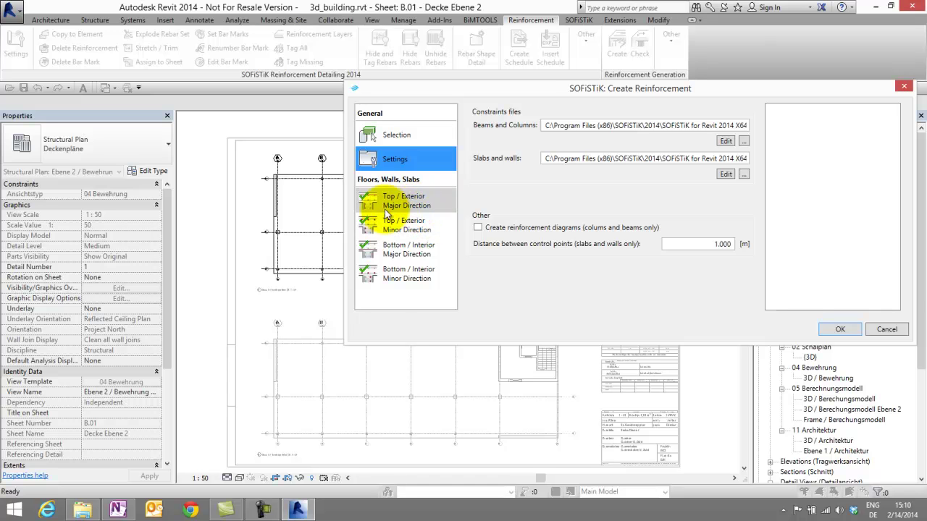
left_click(402, 276)
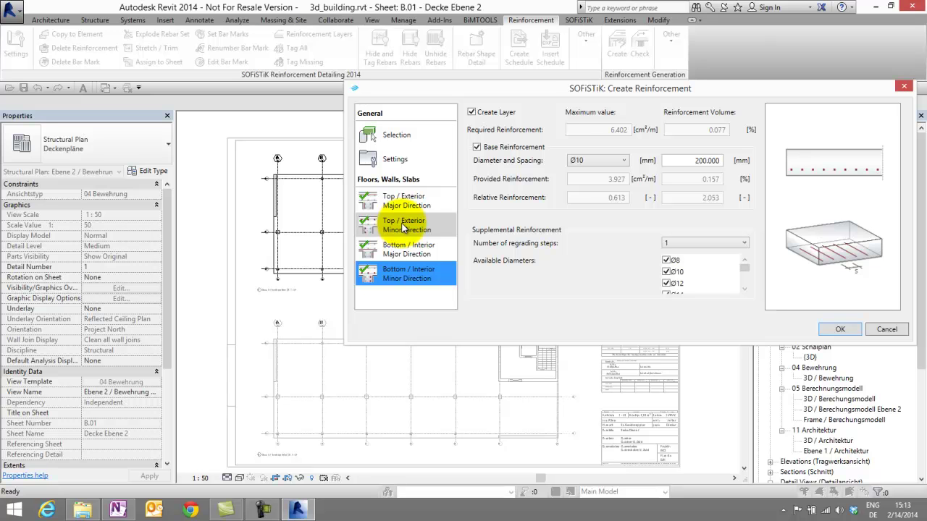
left_click(841, 330)
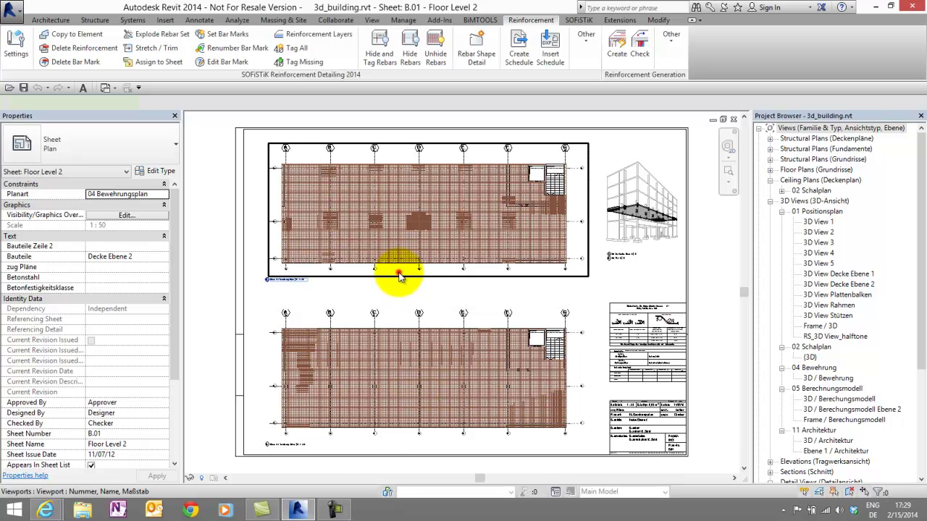
- Activate the upper Ebene 2 / Bewehrung plan viewport on sheet B.01
left_click(399, 269)
double_click(399, 270)
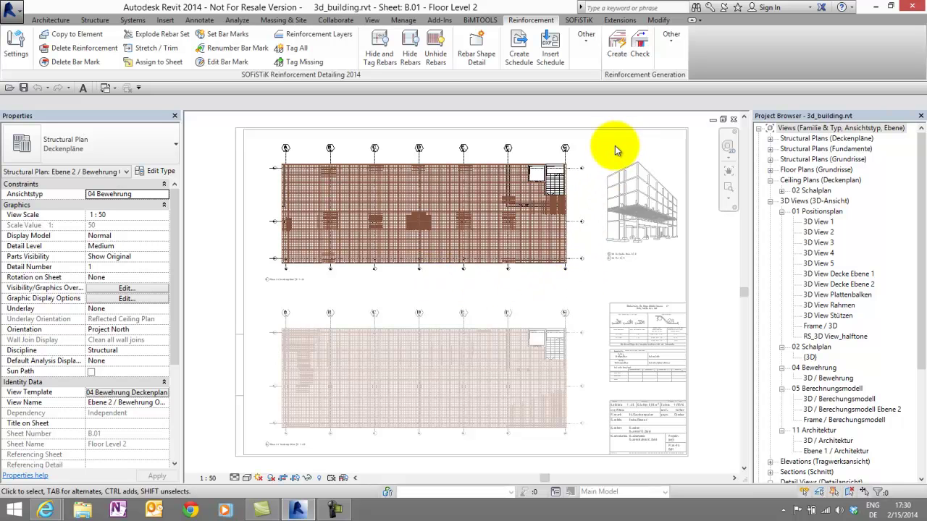
- Start Check reinforcement on the level 2 floor slab, keeping the current result database
left_click(641, 44)
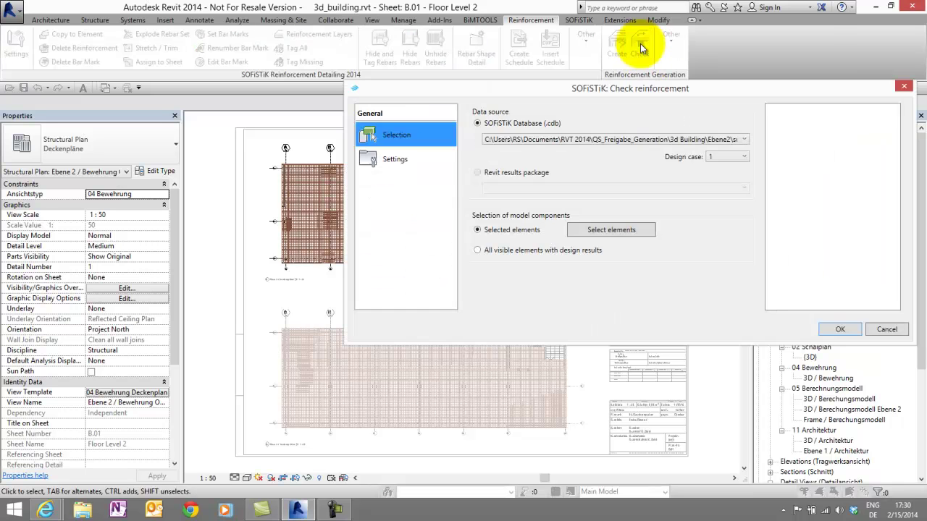
left_click(620, 230)
left_click(437, 165)
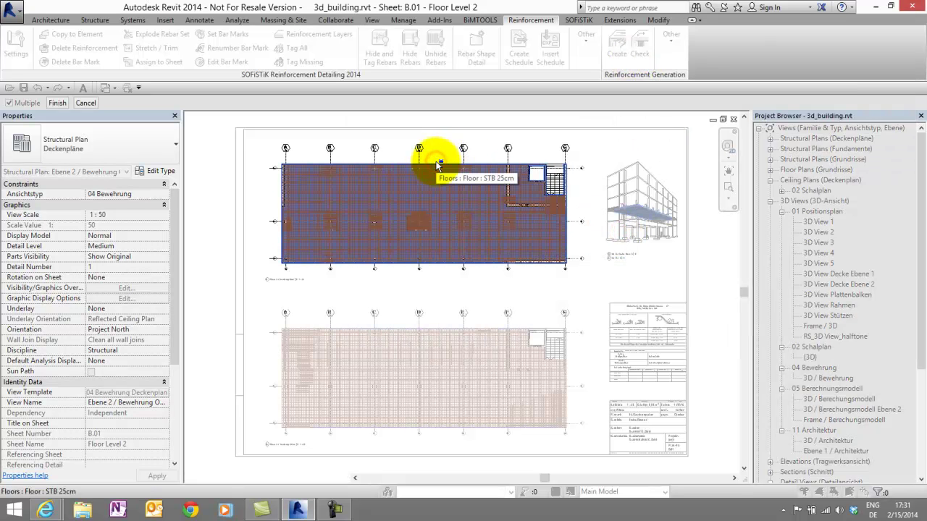
left_click(57, 103)
left_click(557, 143)
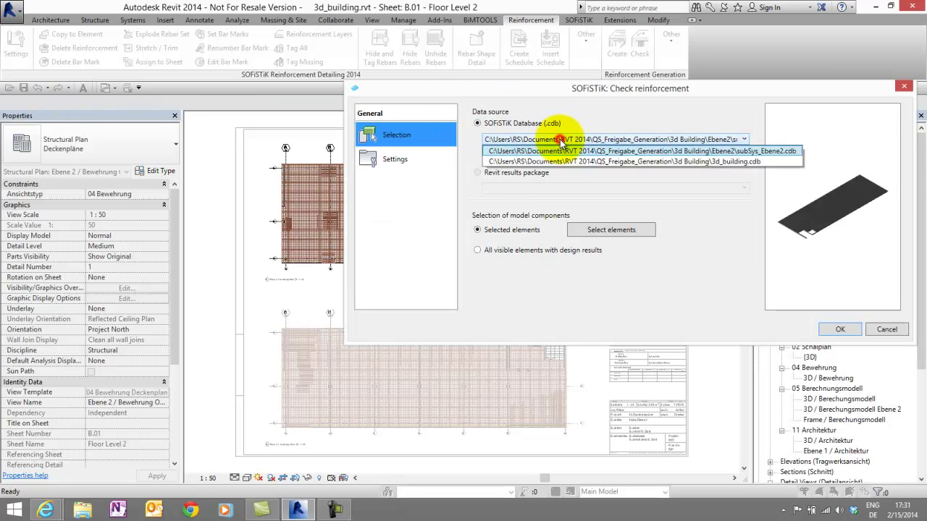
left_click(561, 150)
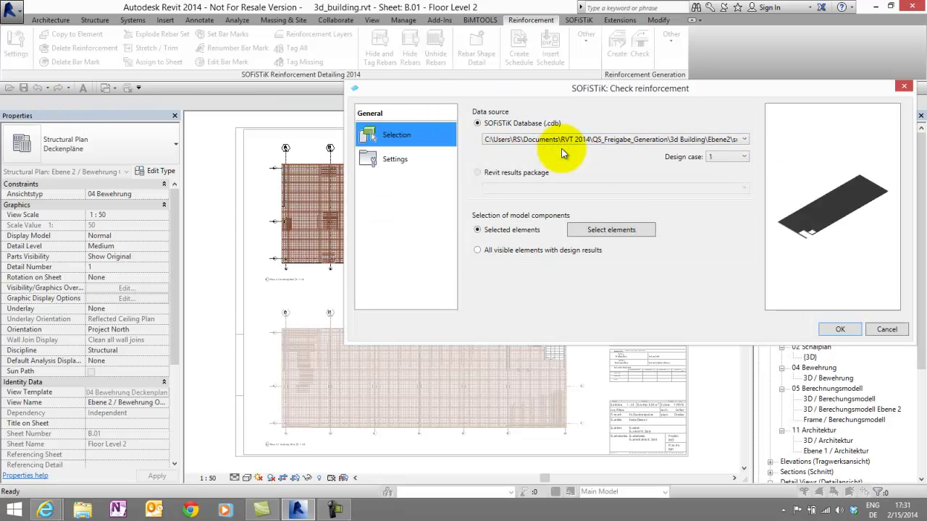
- Set the control-point distance to 0.8 m and run the reinforcement check
left_click(429, 159)
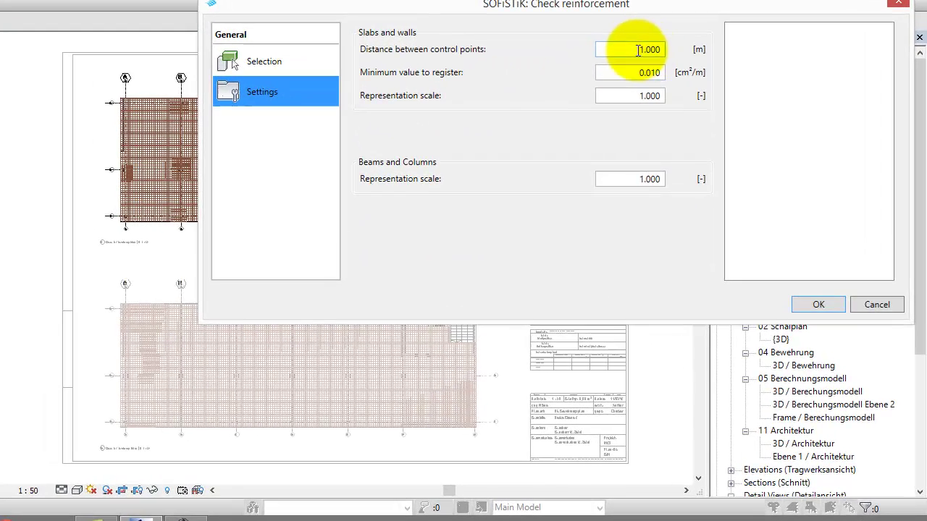
double_click(699, 125)
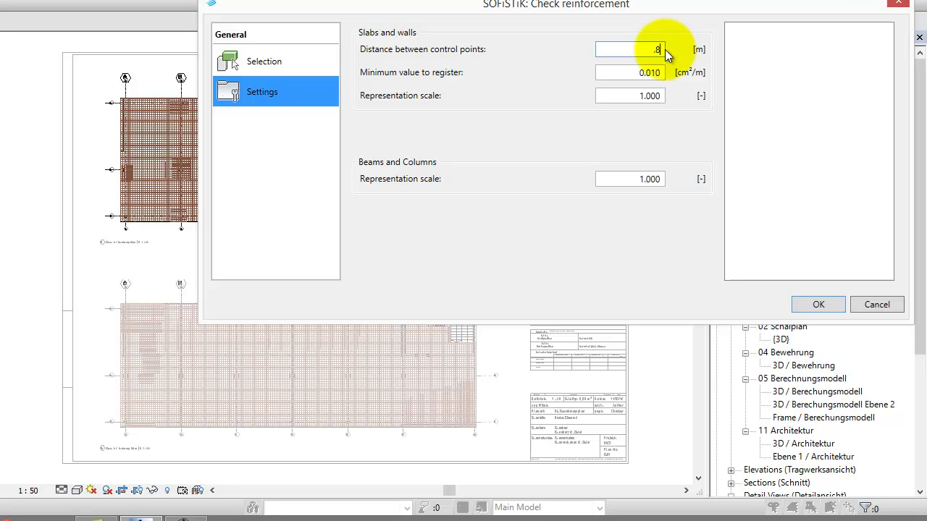
key("Tab")
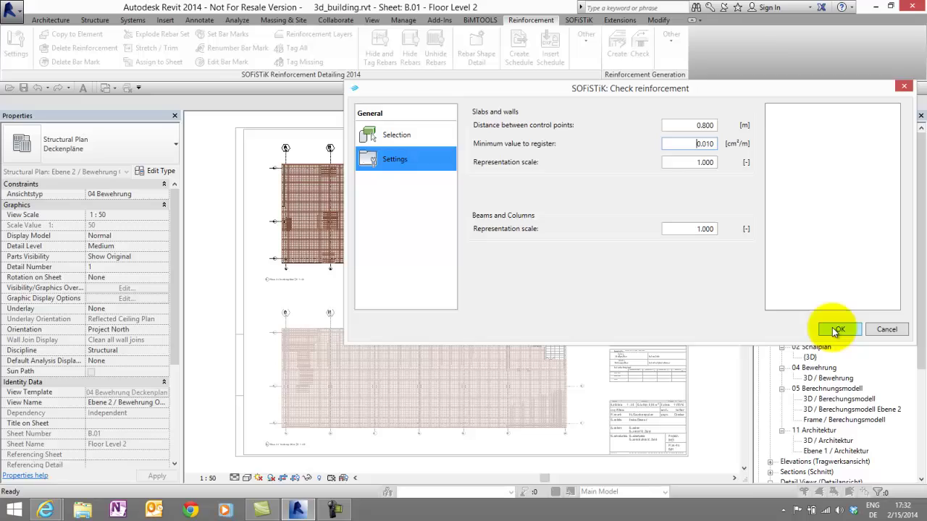
left_click(837, 330)
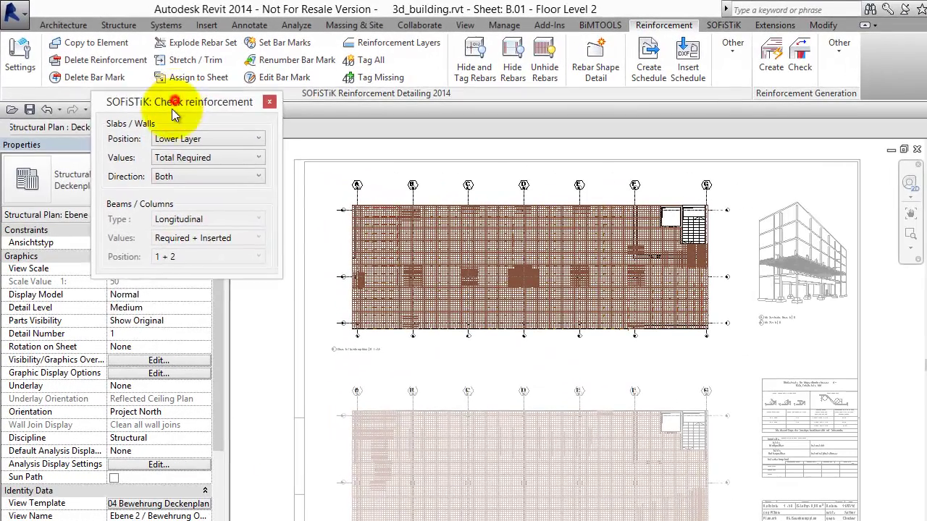
- Switch the check results panel to show the slab's Upper Layer
left_click_drag(140, 86, 149, 123)
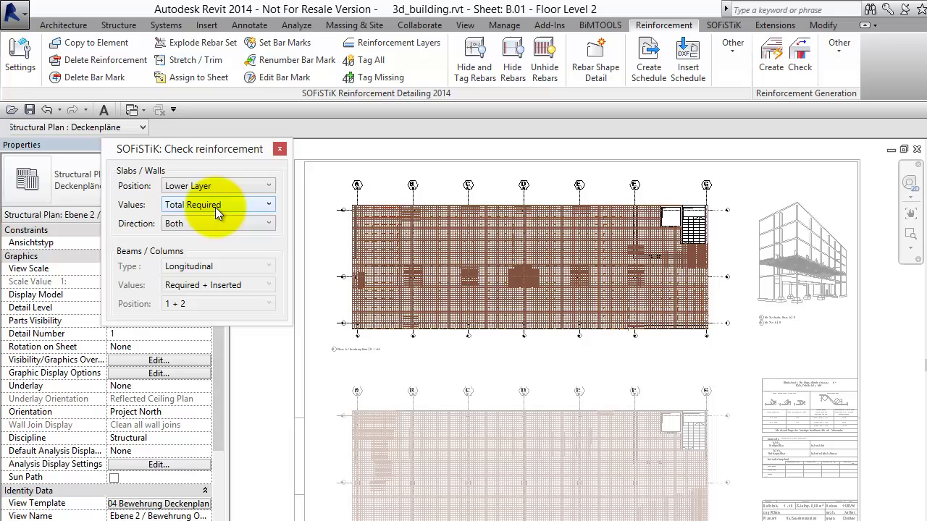
left_click(208, 188)
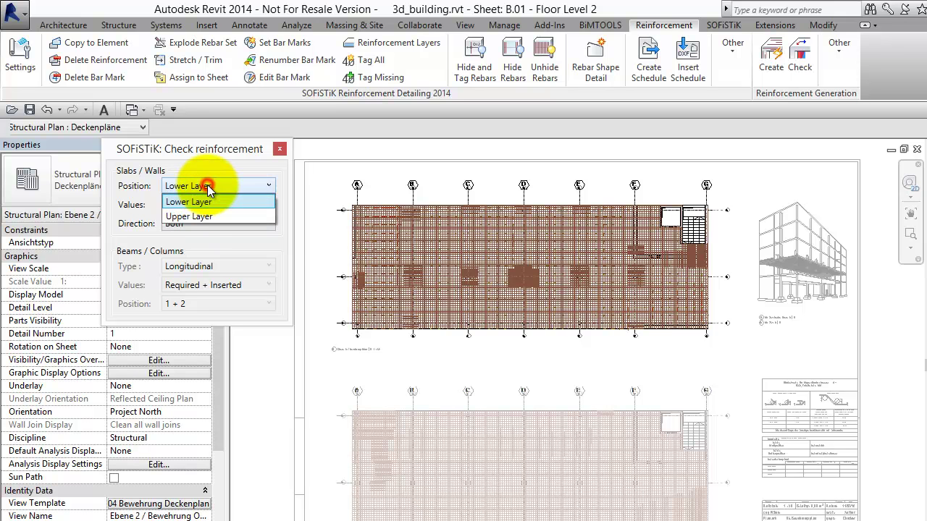
left_click(197, 218)
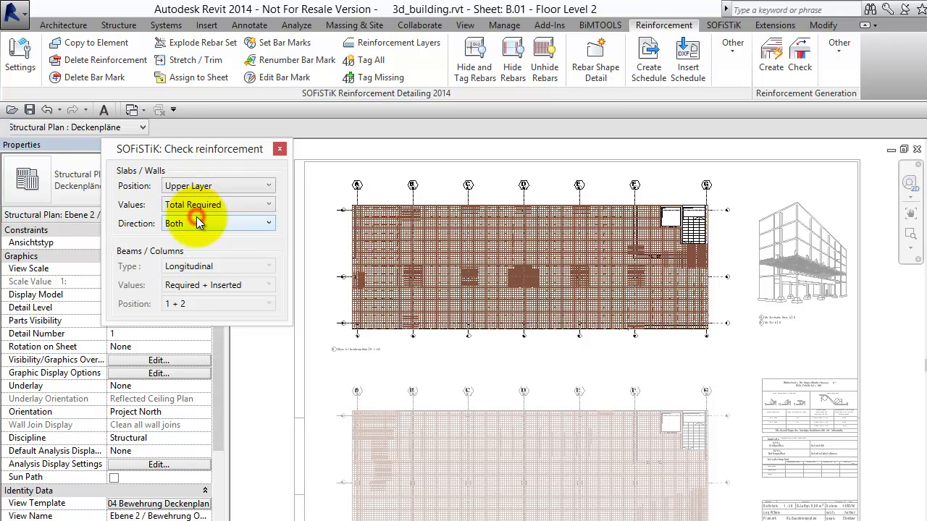
left_click(512, 279)
left_click(513, 278)
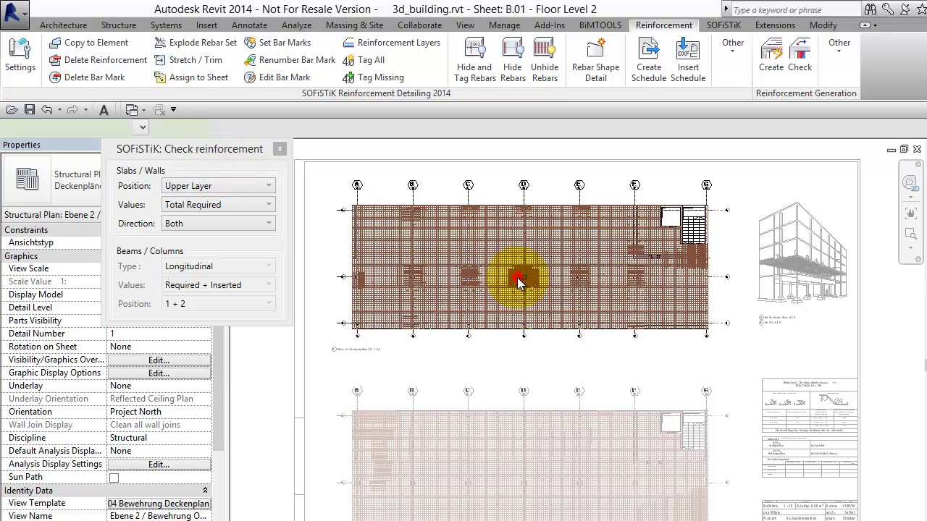
scroll(514, 276, "up", 3)
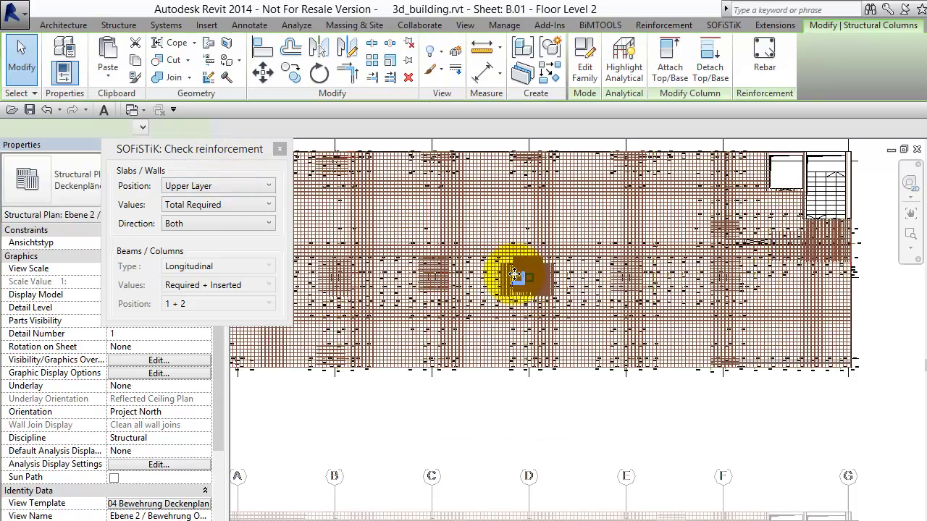
scroll(514, 275, "up", 3)
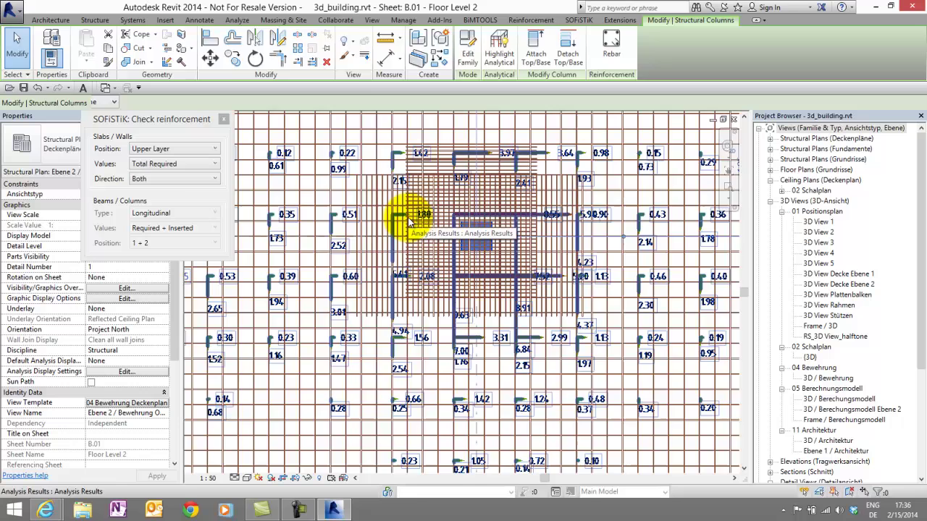
key("Escape")
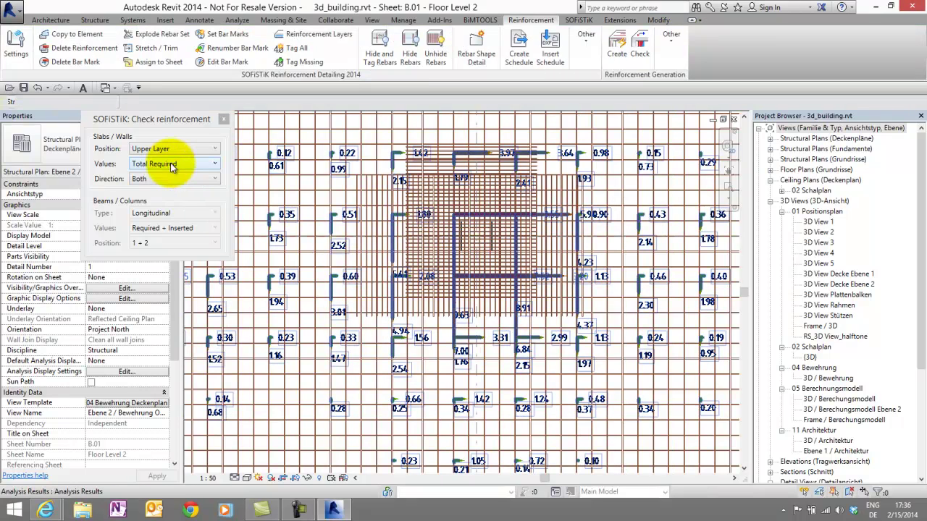
- Show Still Required values and shorten the Ø8 rebar set to 411.9 mm bars
left_click(171, 165)
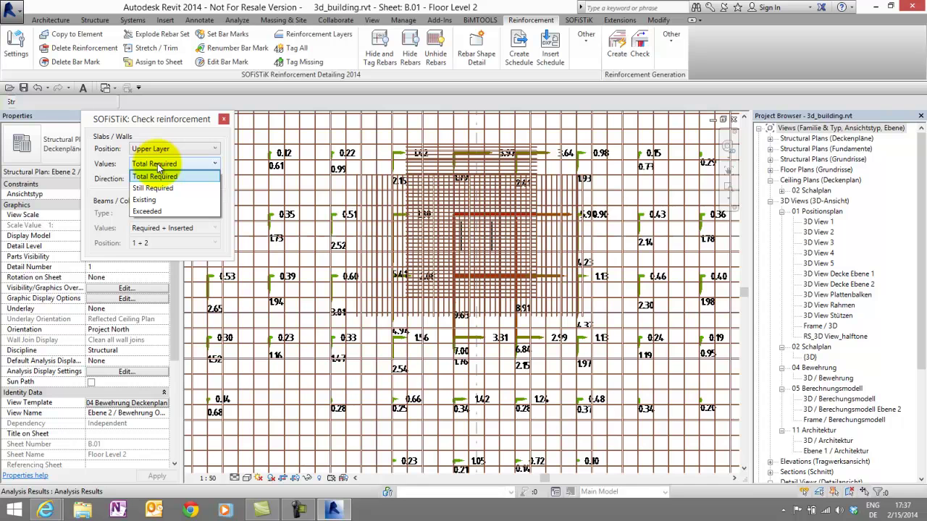
left_click(155, 187)
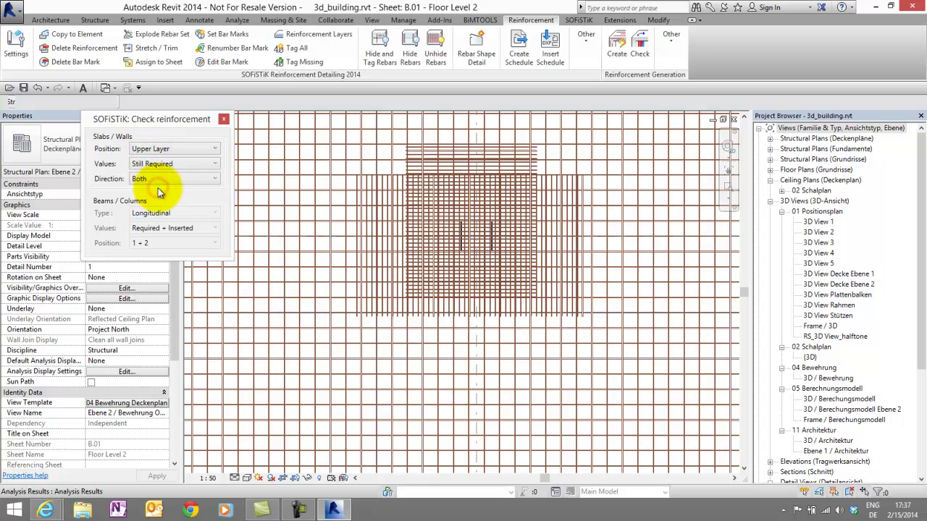
left_click(375, 212)
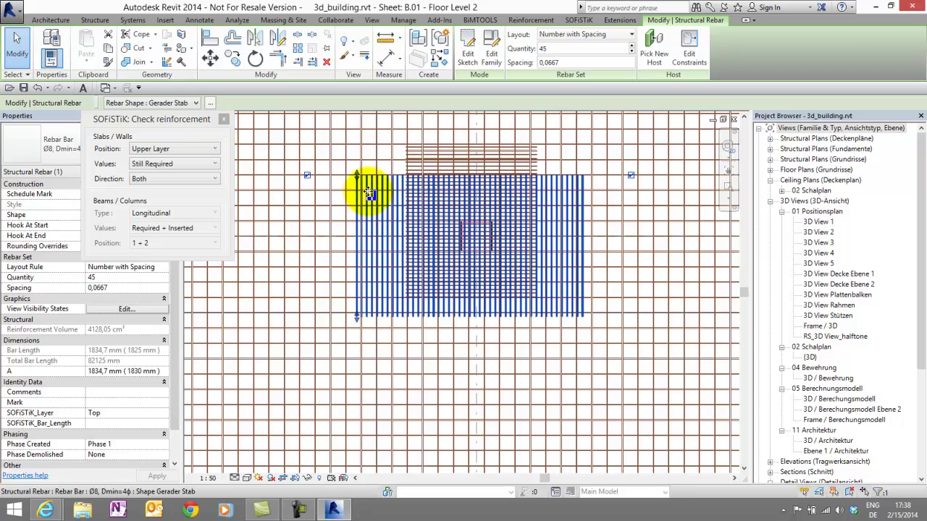
left_click_drag(356, 175, 366, 288)
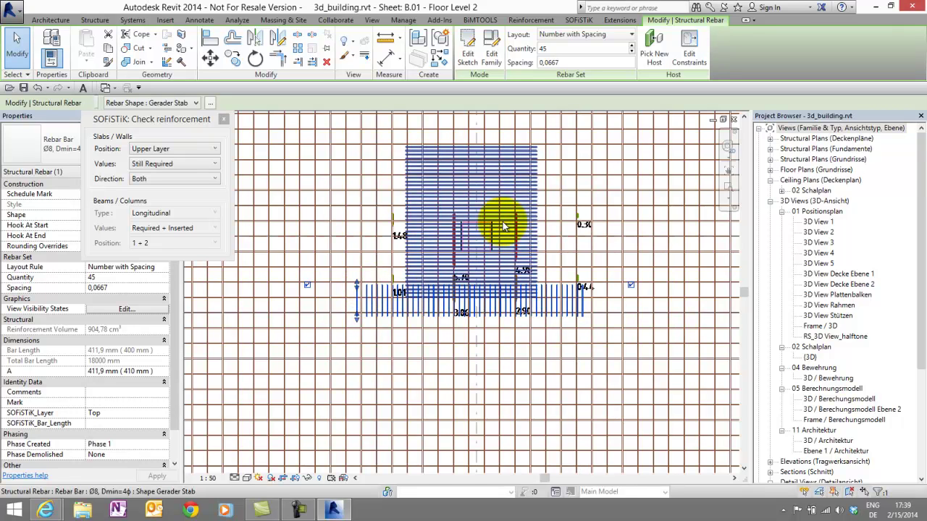
left_click(729, 187)
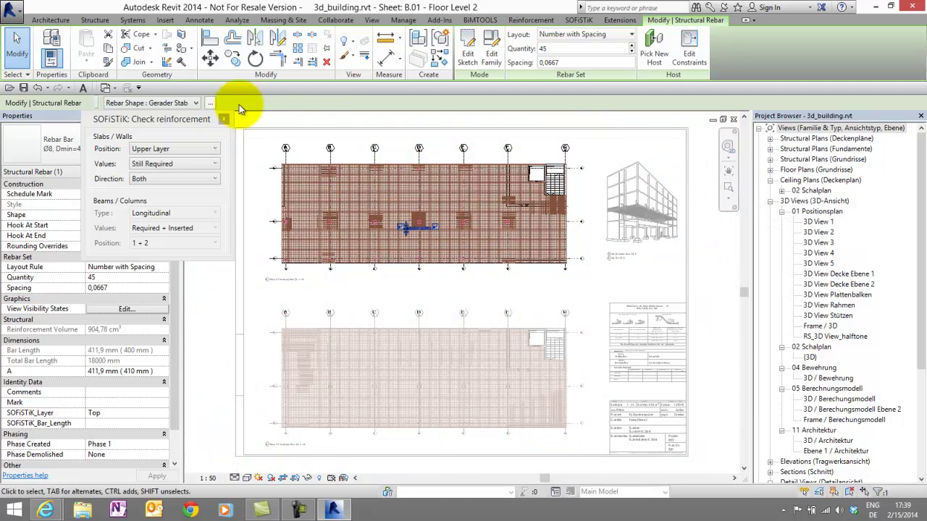
- Close the check results and assign the rebar to sheet B.01 - Floor Level 2
left_click(224, 119)
left_click(531, 20)
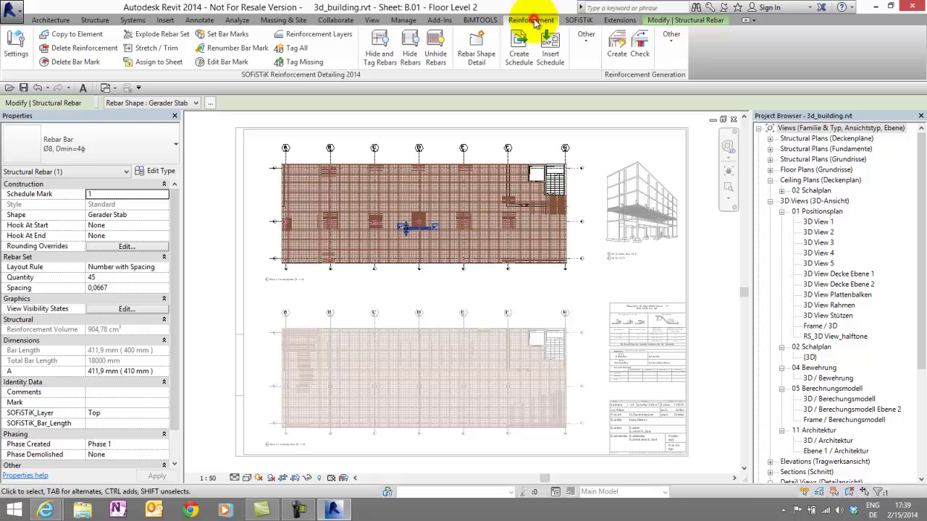
left_click(159, 62)
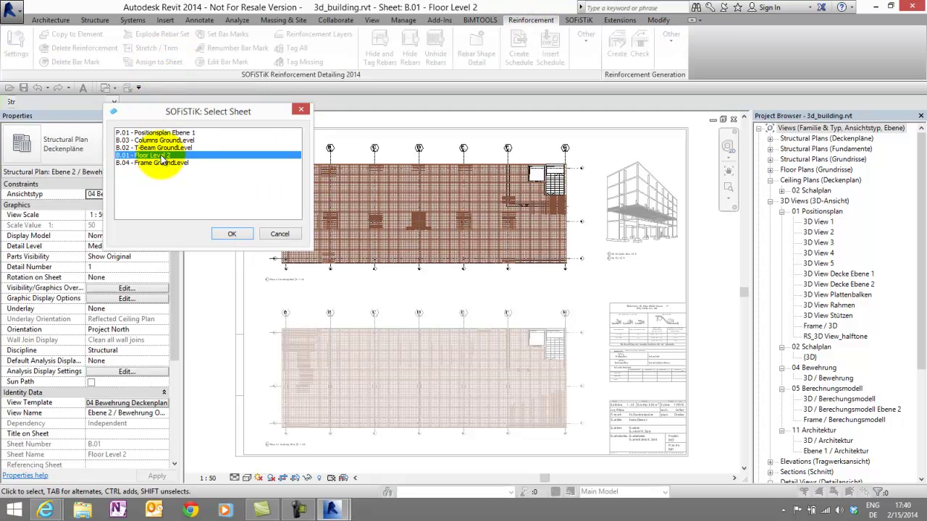
left_click(236, 234)
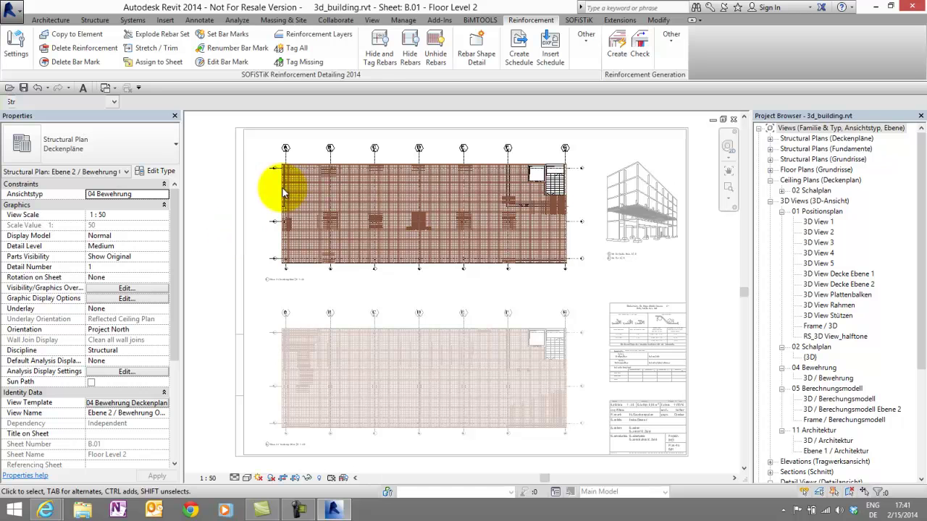
- Hide and tag all rebars in the upper plan viewport, then select the imported floor plan
left_click(380, 48)
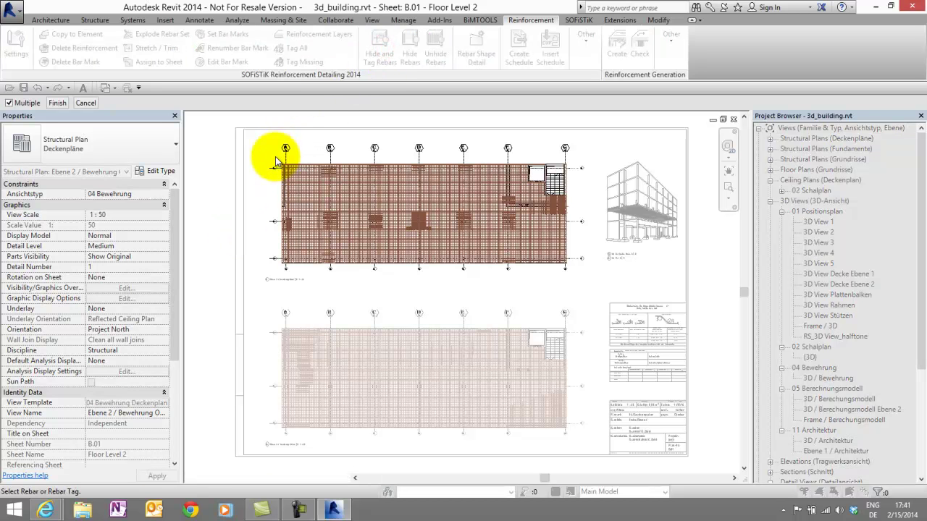
left_click_drag(272, 152, 597, 287)
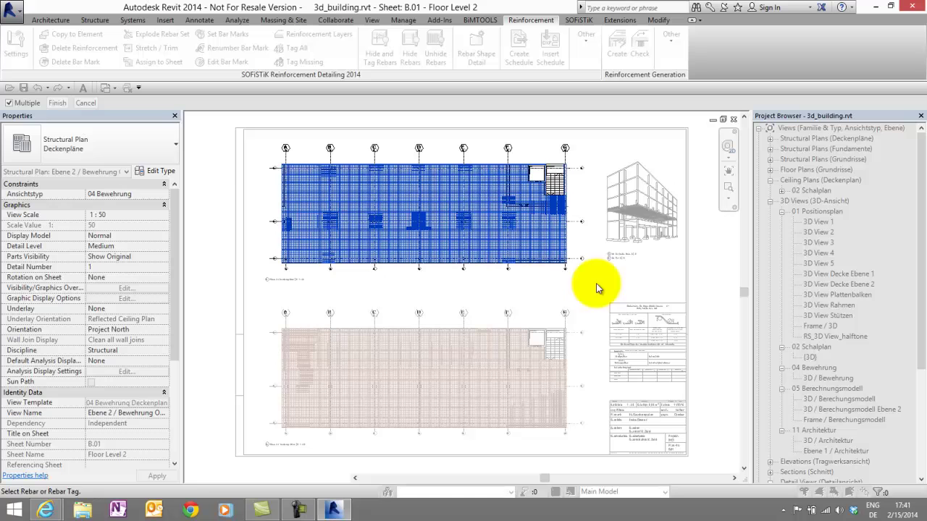
left_click(57, 103)
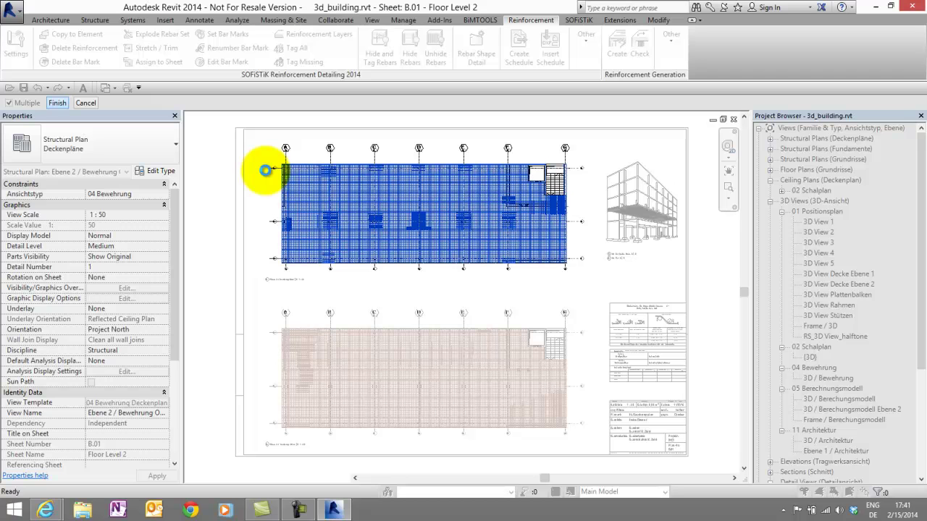
left_click(266, 170)
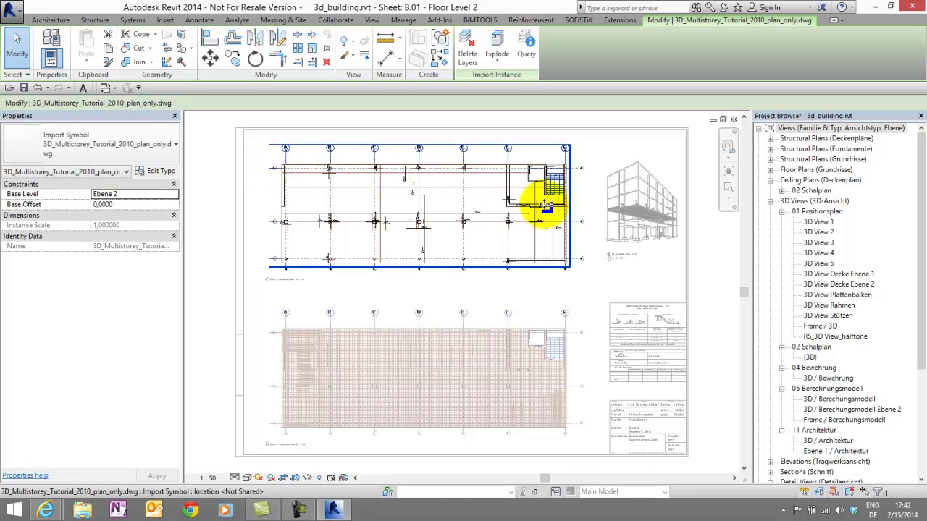
- Number the rebar bar marks from 1 on sheet B.01 - Floor Level 2, then adjust tag 16
scroll(548, 205, "up", 2)
scroll(555, 203, "up", 5)
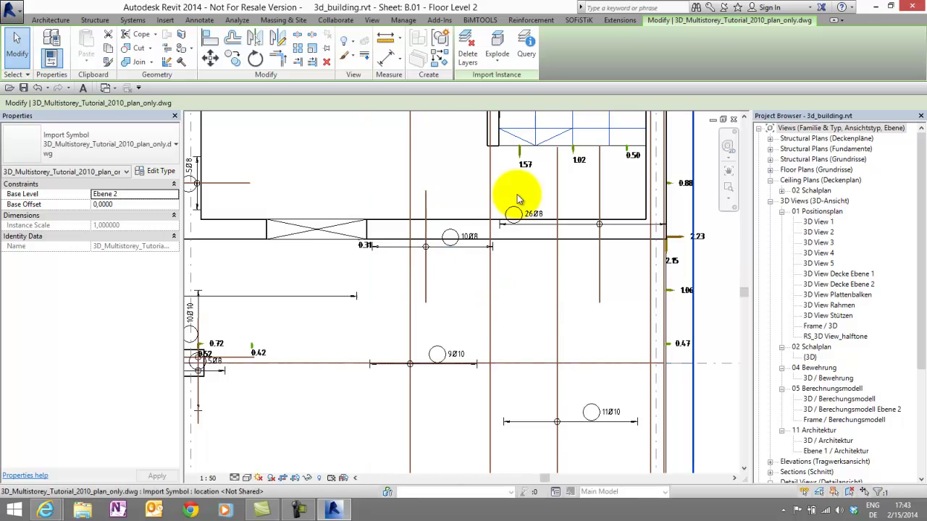
left_click(533, 19)
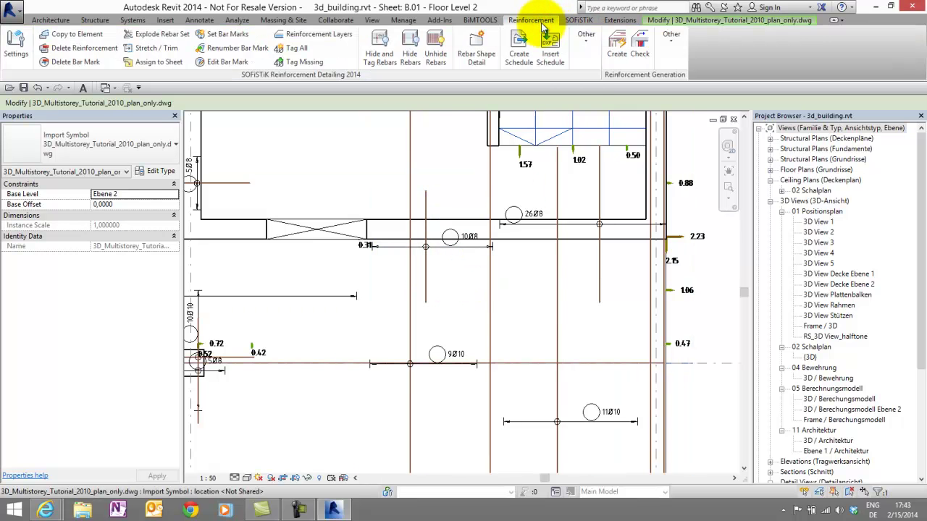
left_click(232, 34)
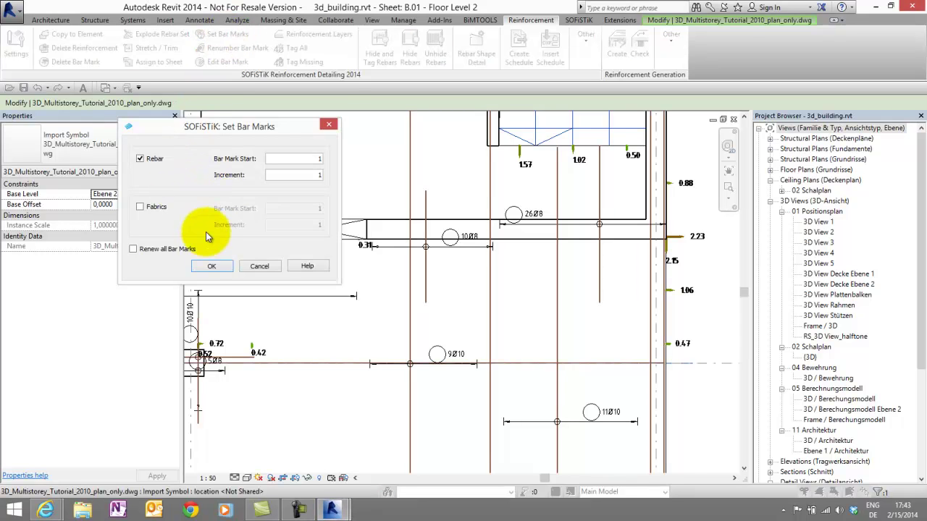
left_click(215, 268)
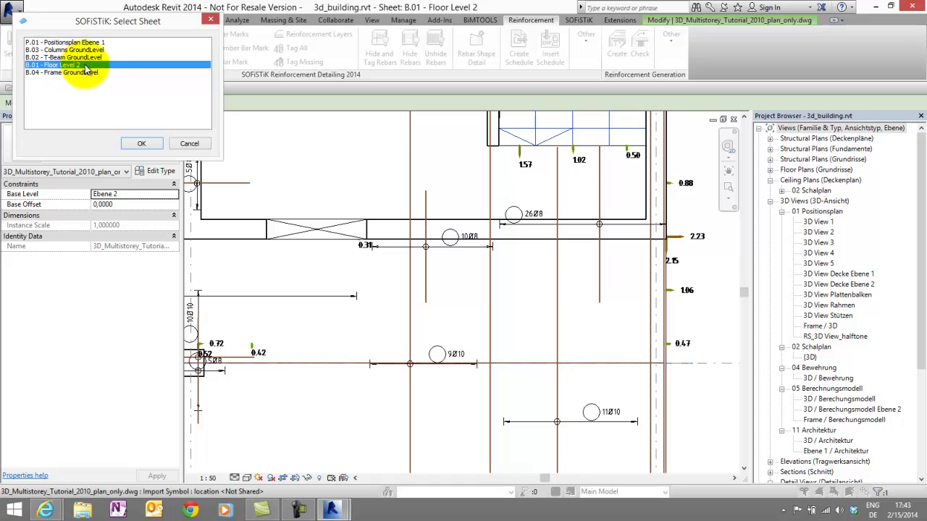
left_click(143, 143)
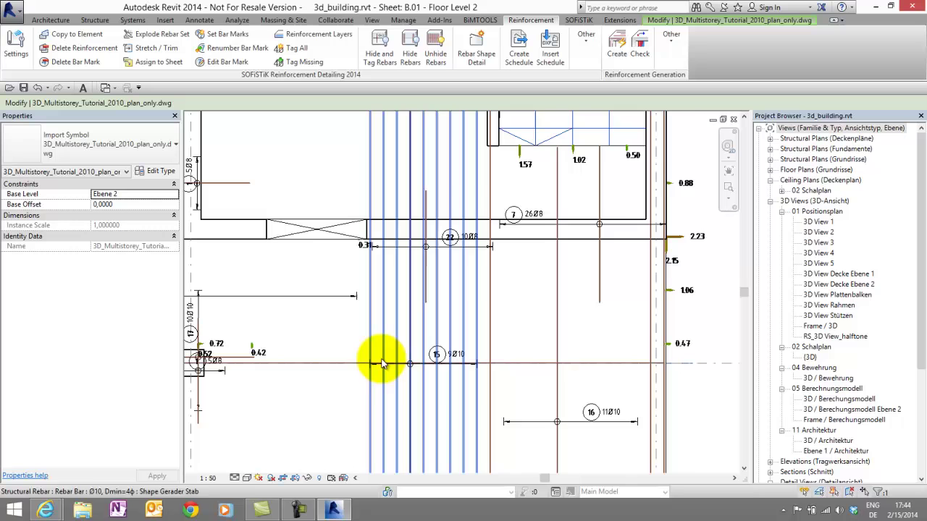
left_click(594, 413)
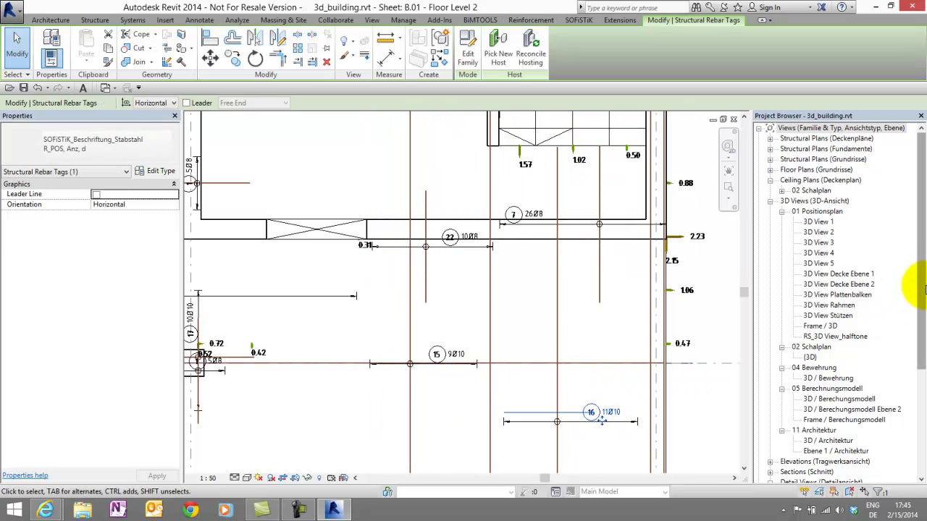
left_click_drag(919, 286, 920, 404)
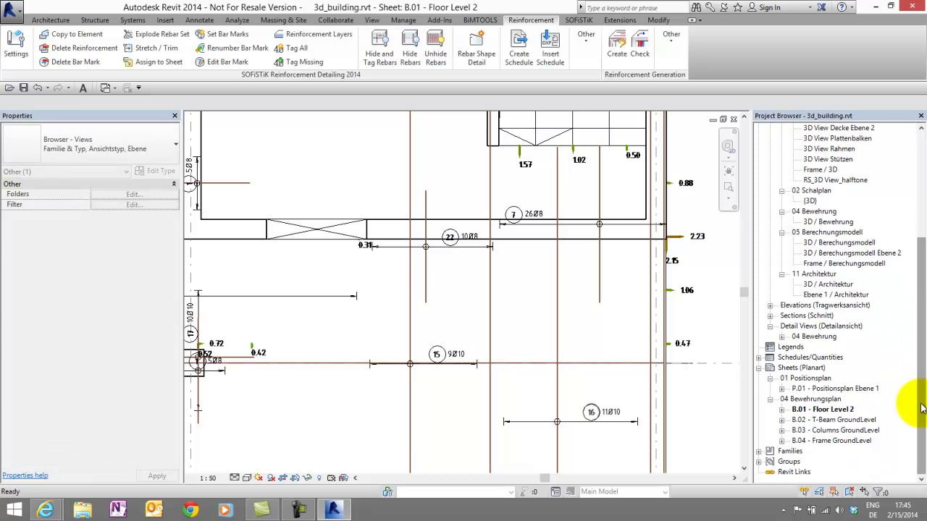
- Open sheet B.02 - T-Beam GroundLevel from the Project Browser's Sheets list
double_click(864, 421)
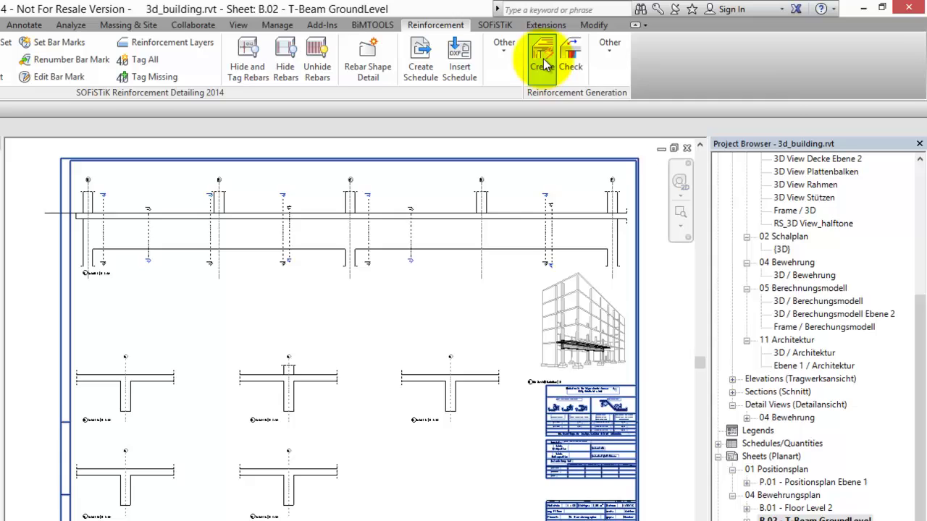
- Create reinforcement for the picked T-beam from 3d_building.cdb, reviewing upper longitudinal values and constraint settings
left_click(543, 62)
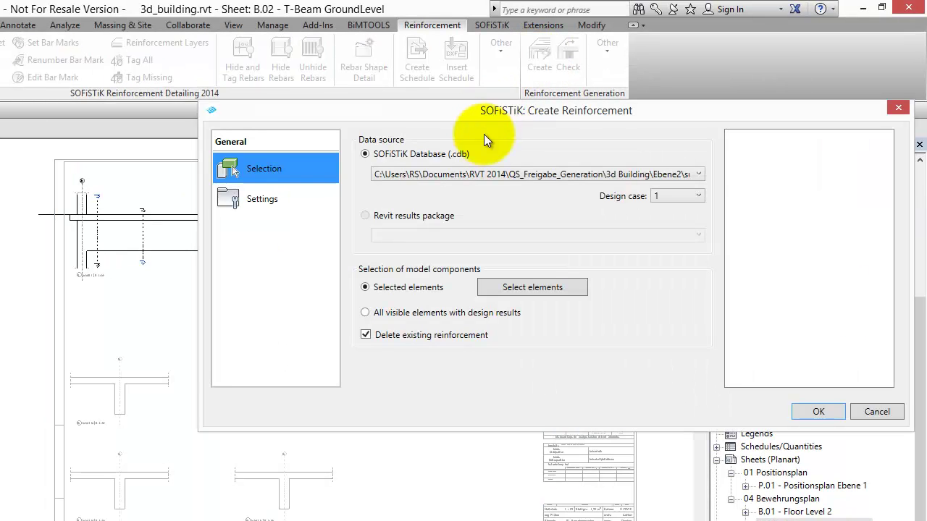
left_click(480, 174)
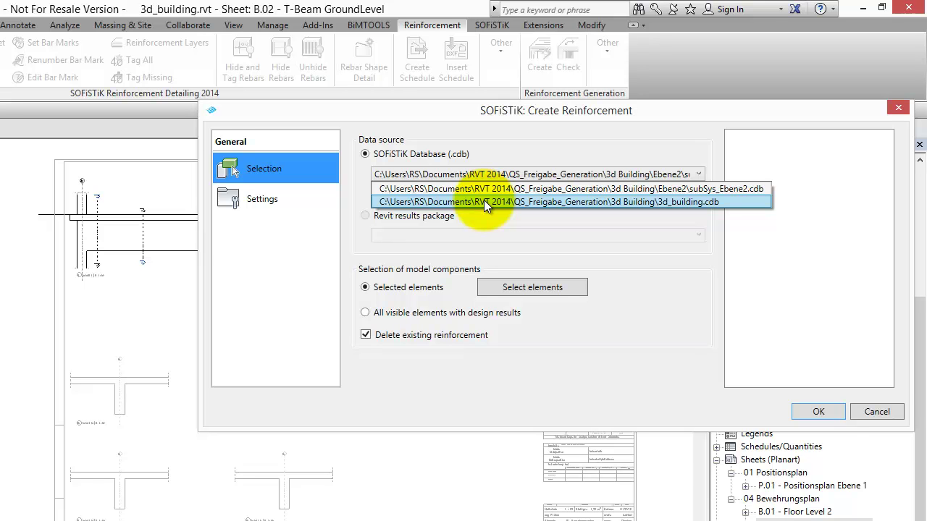
left_click(484, 201)
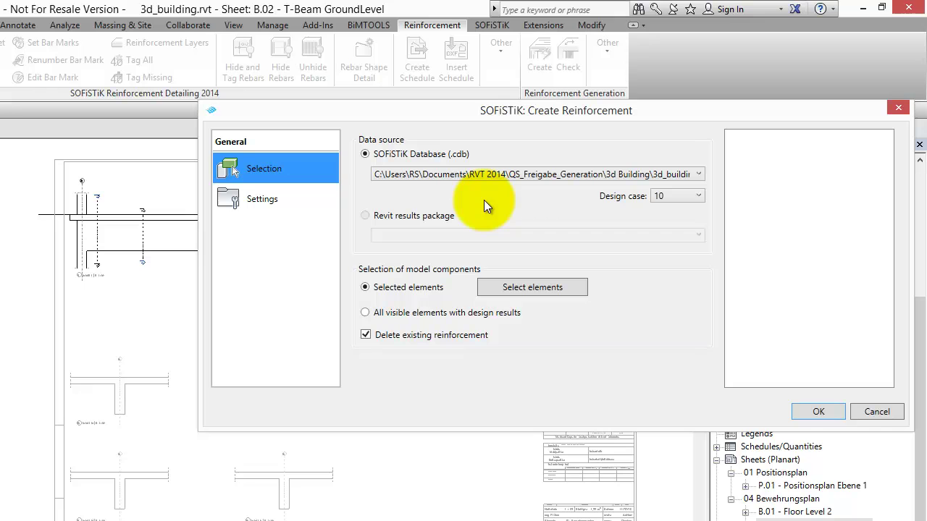
left_click(518, 284)
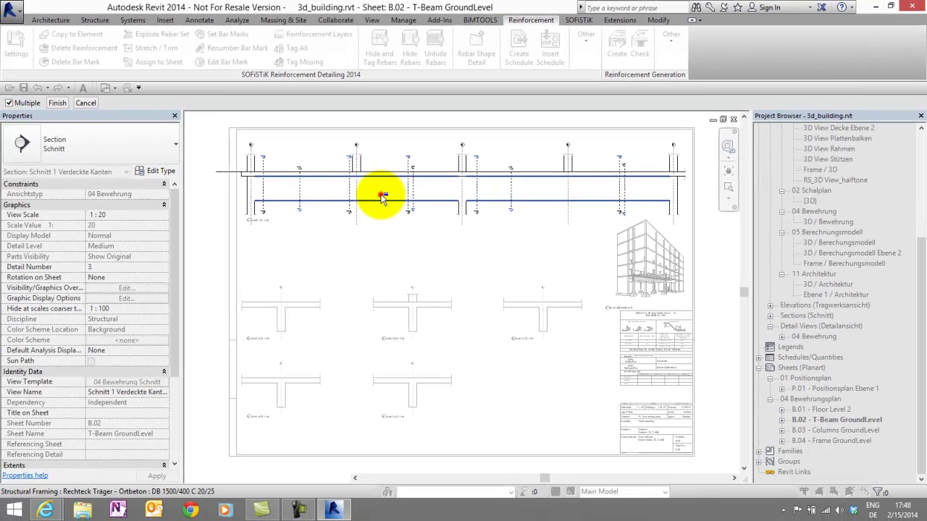
left_click(49, 104)
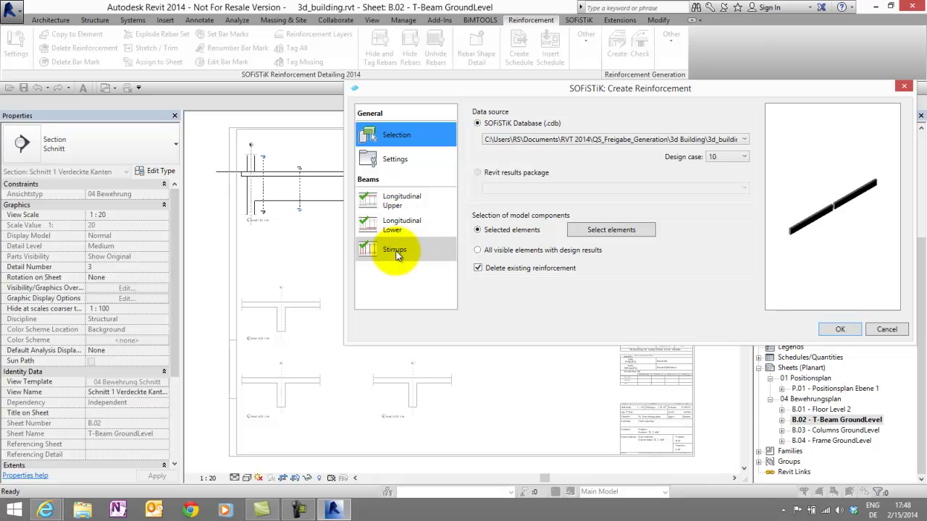
left_click(395, 206)
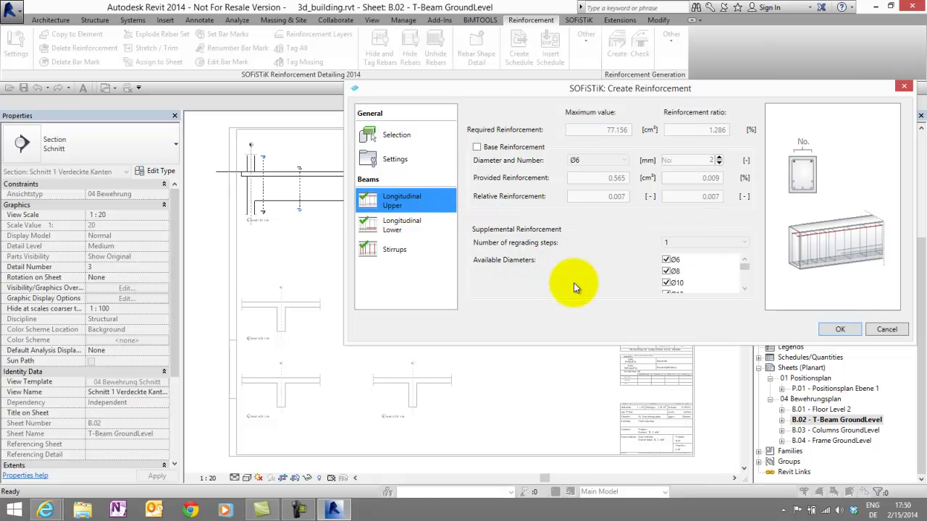
left_click(391, 159)
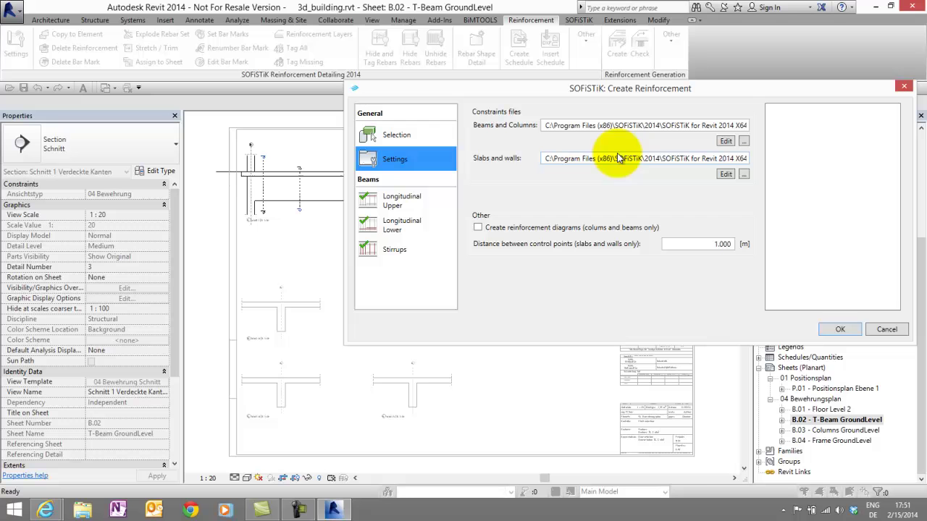
left_click(725, 140)
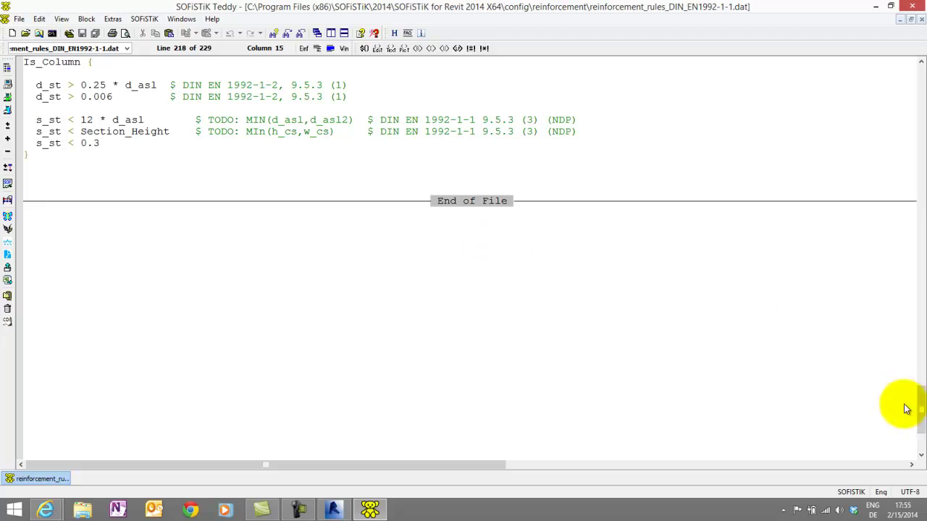
left_click_drag(913, 411, 901, 99)
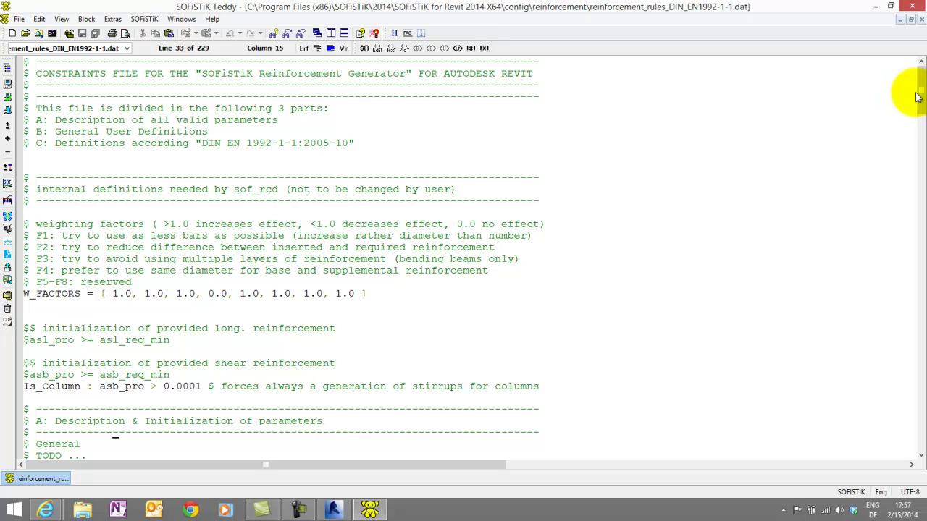
left_click_drag(920, 93, 920, 152)
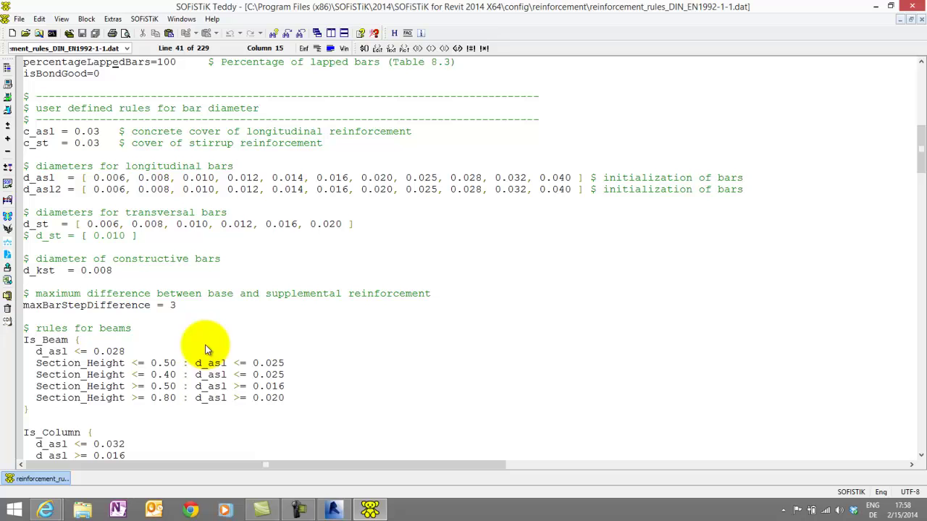
left_click(164, 398)
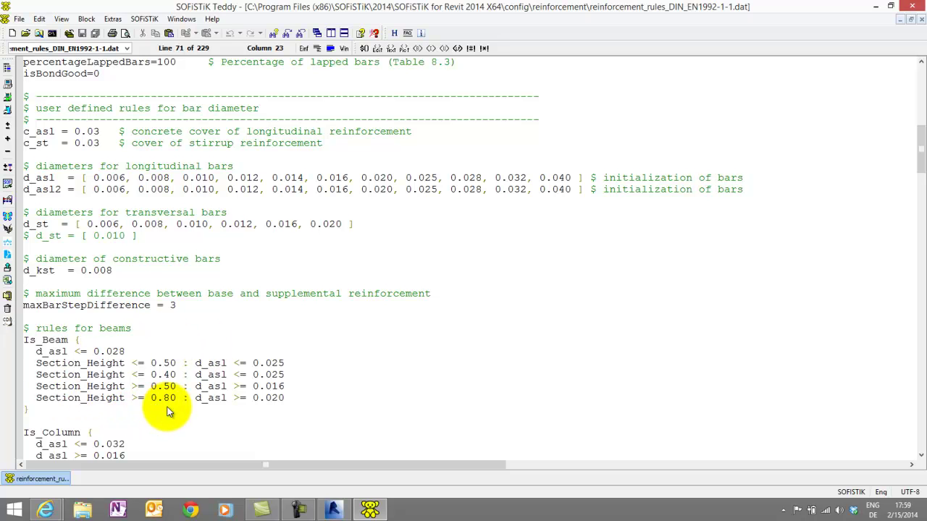
left_click_drag(37, 387, 289, 394)
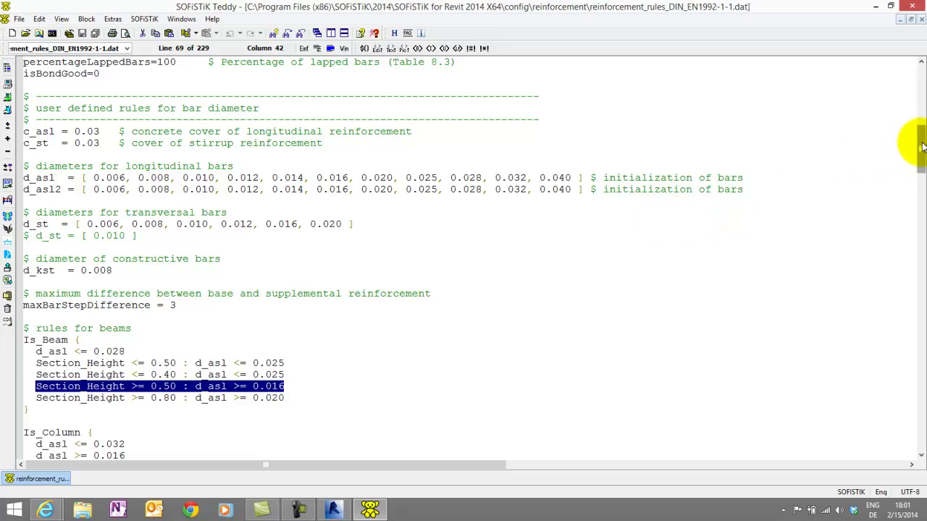
left_click_drag(920, 142, 920, 206)
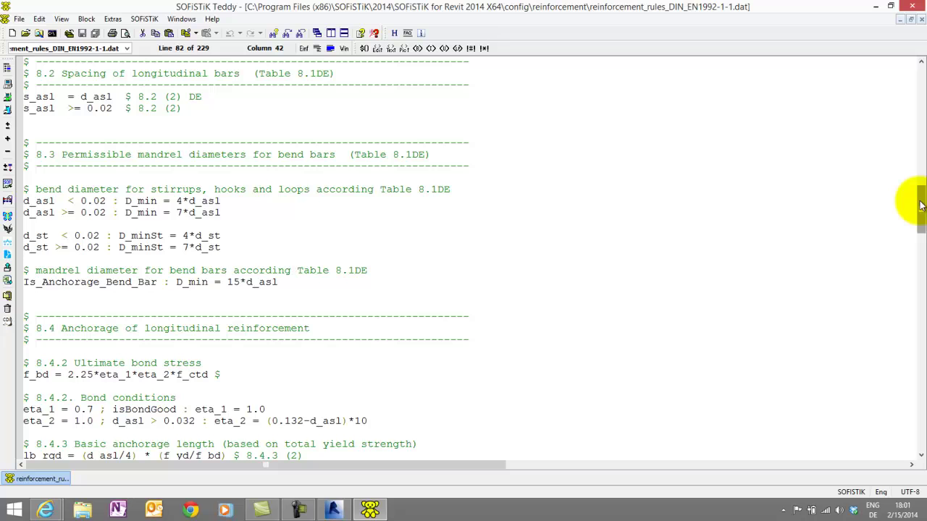
left_click(921, 206)
left_click_drag(921, 206, 920, 228)
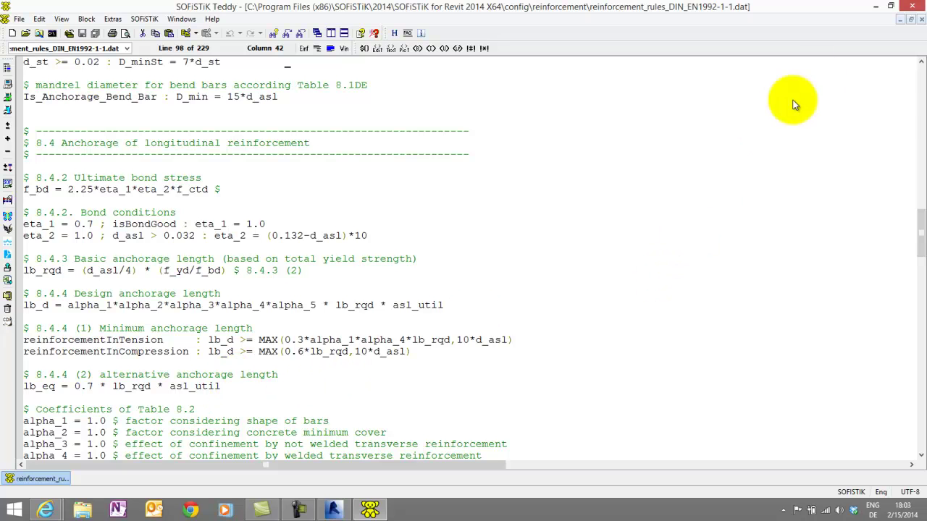
left_click(913, 8)
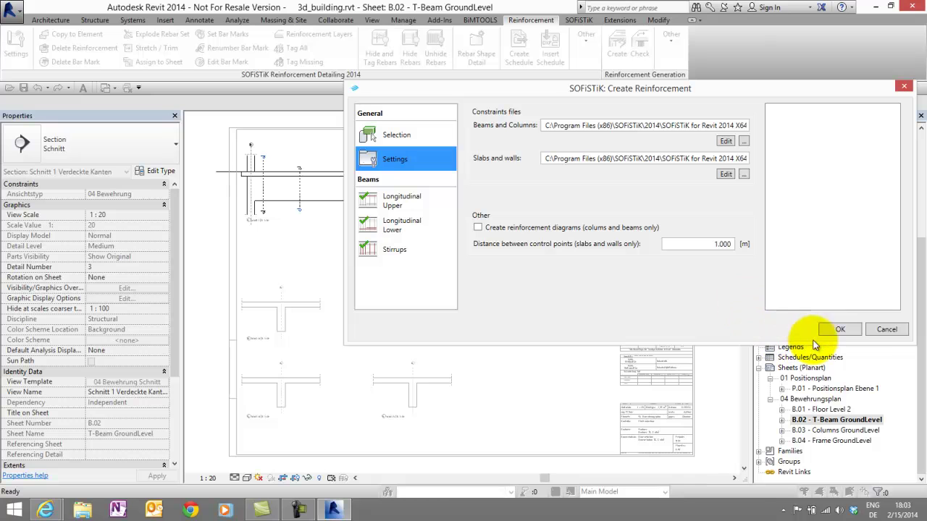
- Confirm the Create Reinforcement settings to build the T-beam rebar, then open 3D / Bewehrung
left_click(840, 330)
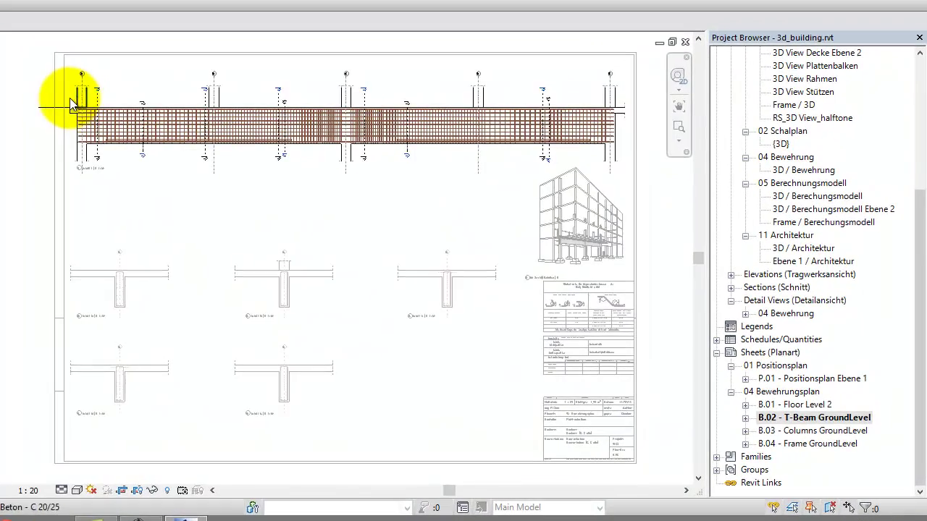
scroll(68, 97, "up", 4)
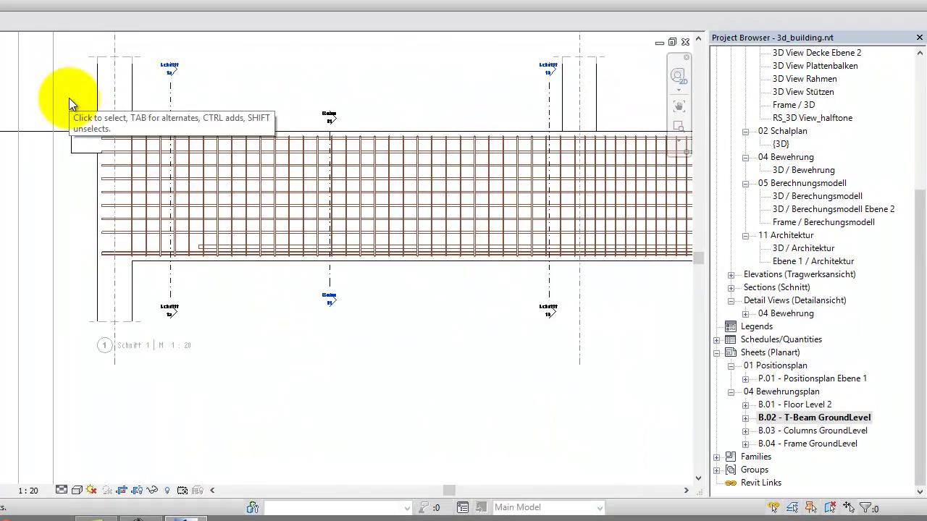
double_click(803, 170)
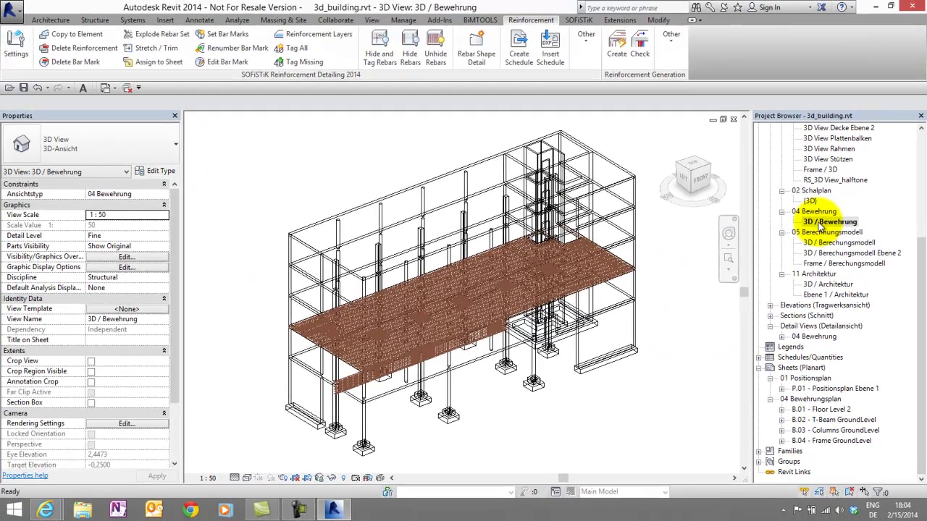
- Zoom in on the beam and switch the 3D view's visual style to Shaded
left_click(615, 383)
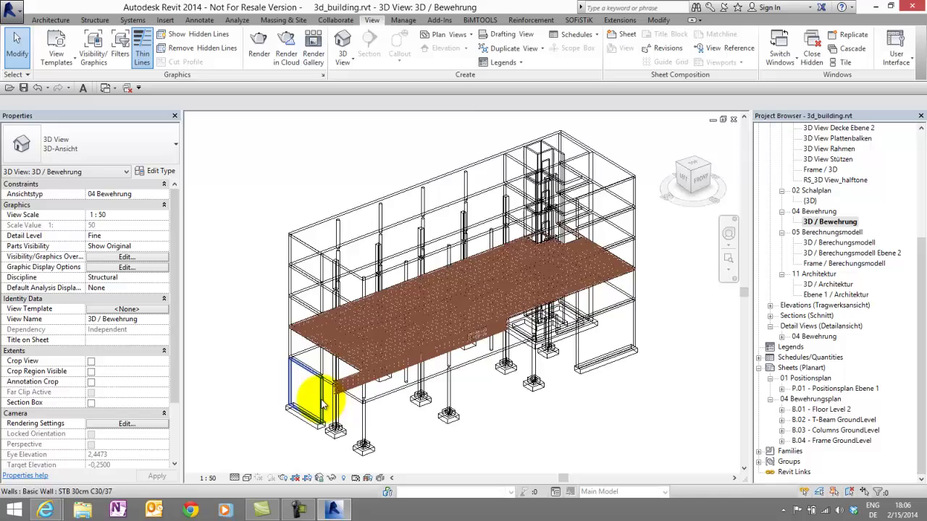
scroll(355, 390, "up", 6)
scroll(347, 389, "up", 5)
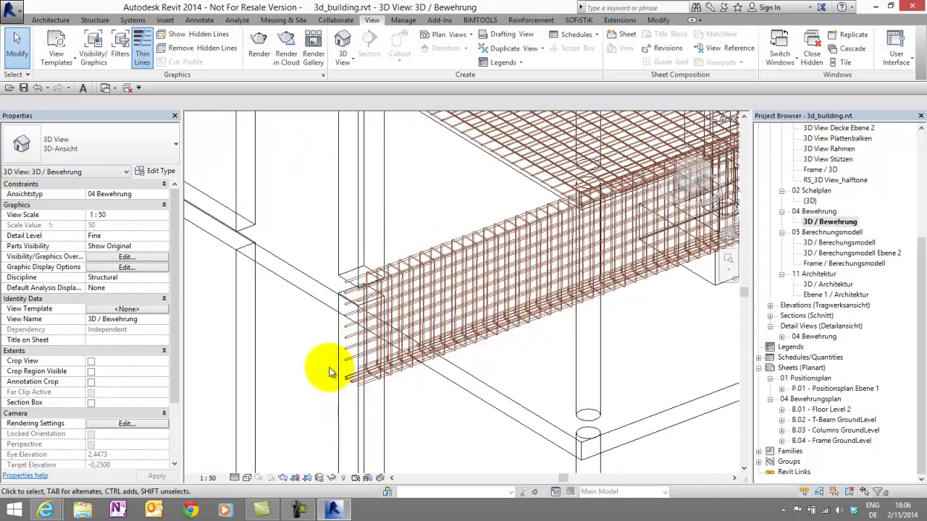
left_click(248, 479)
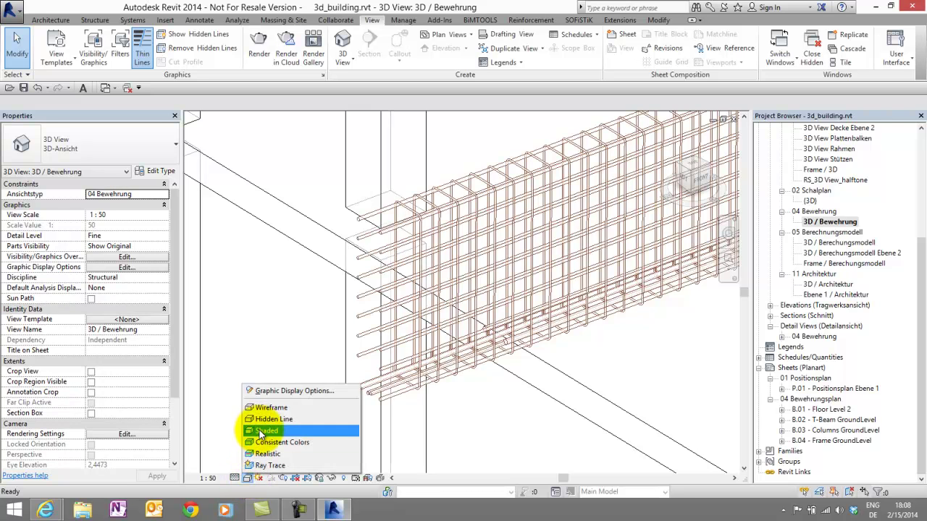
left_click(260, 431)
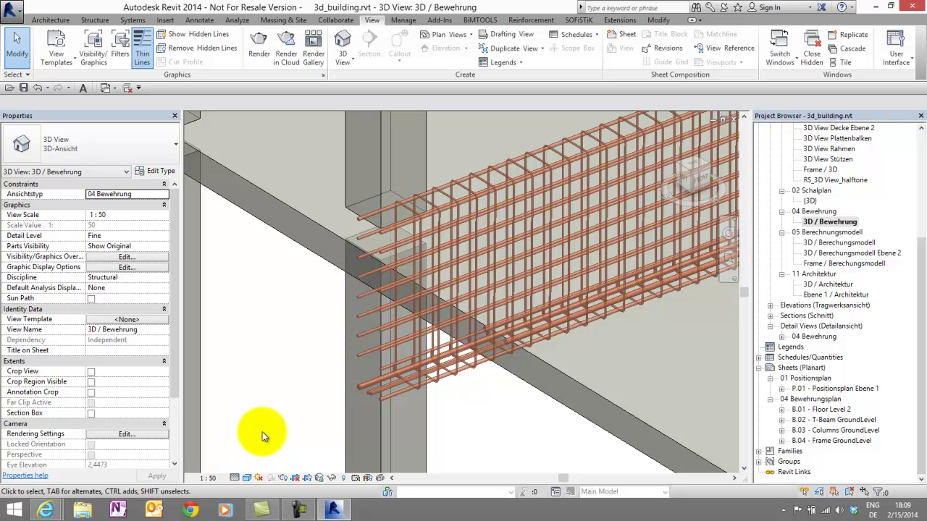
- Open the Frame / 3D view and run Check Reinforcement on the frame beam with the building's database
left_click(391, 382)
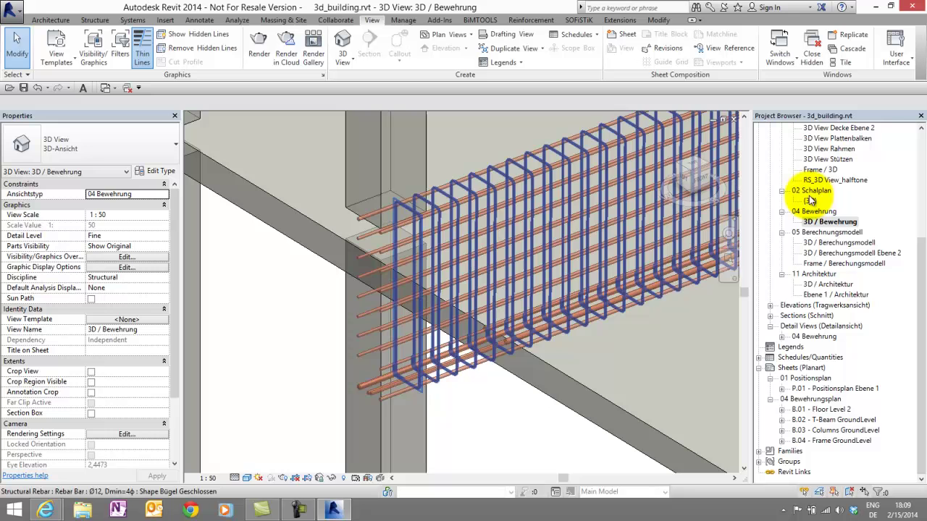
double_click(821, 170)
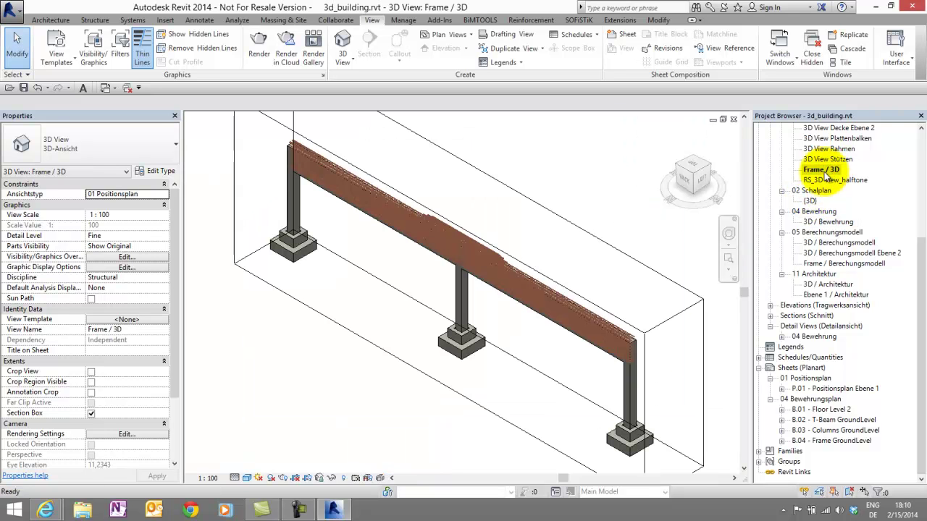
left_click(523, 21)
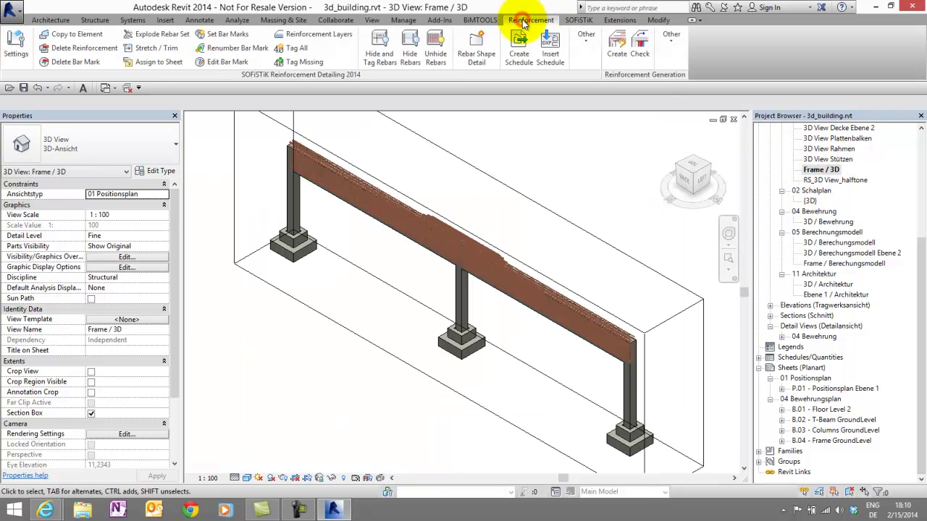
left_click(642, 46)
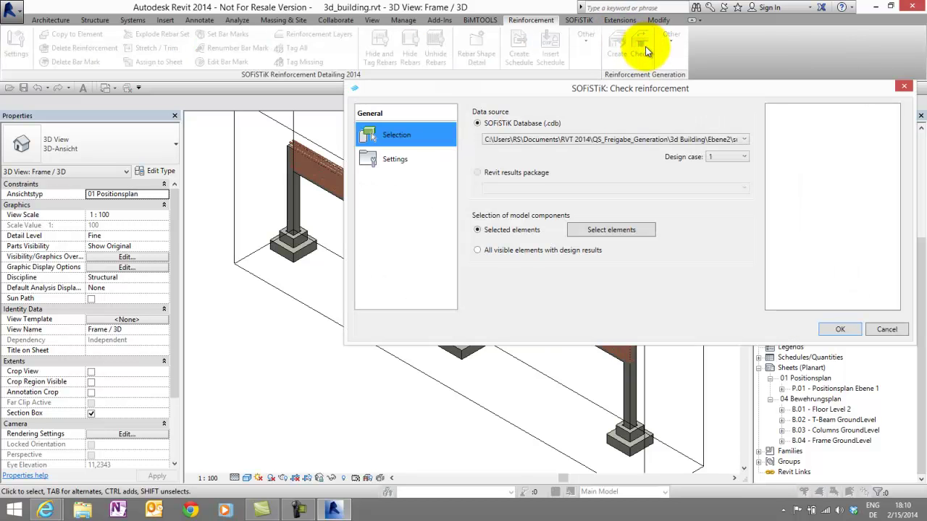
left_click(628, 229)
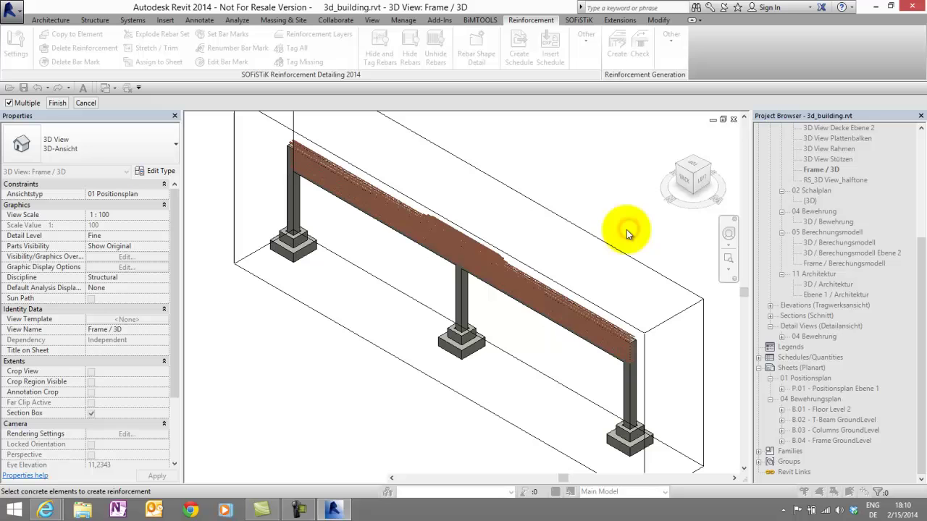
left_click(552, 325)
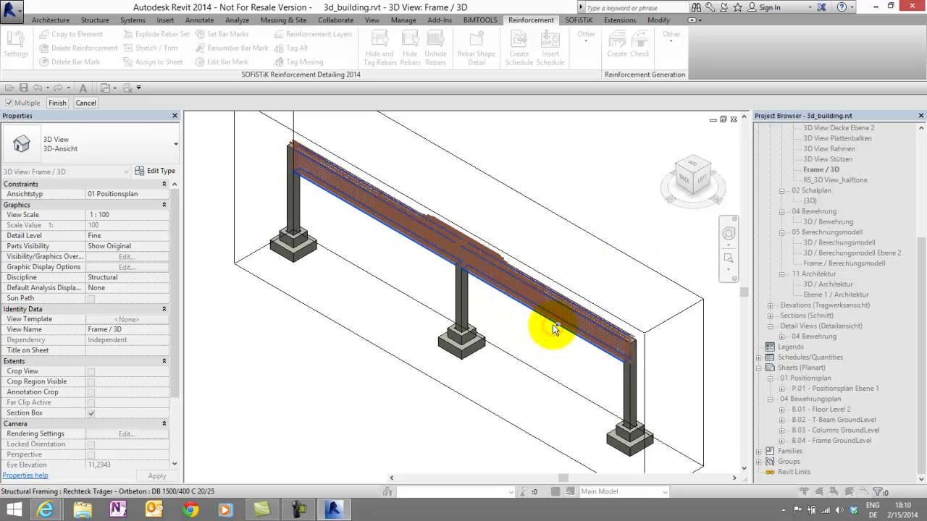
left_click(56, 102)
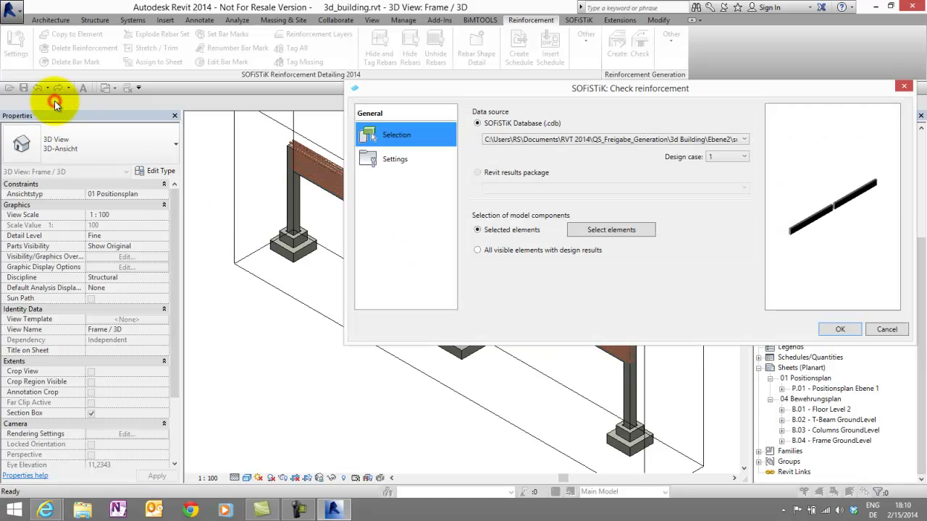
left_click(515, 139)
left_click(517, 162)
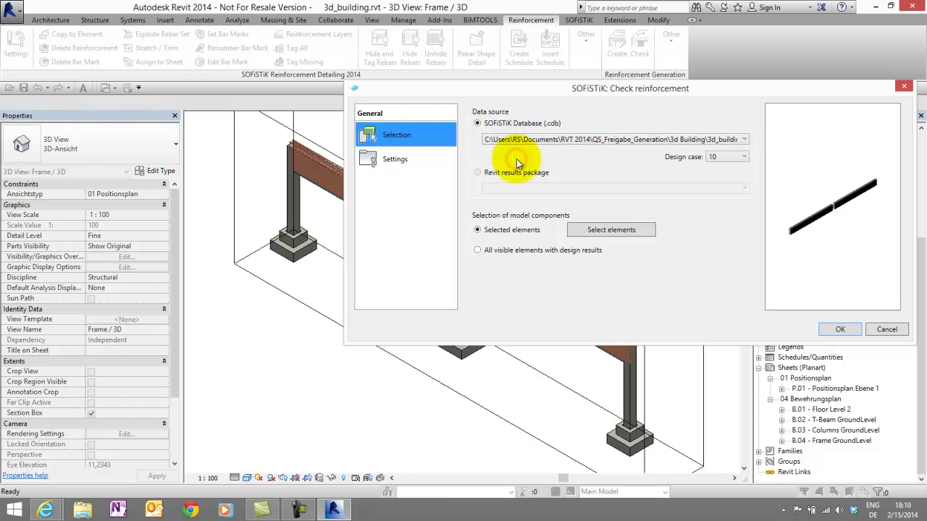
left_click(830, 329)
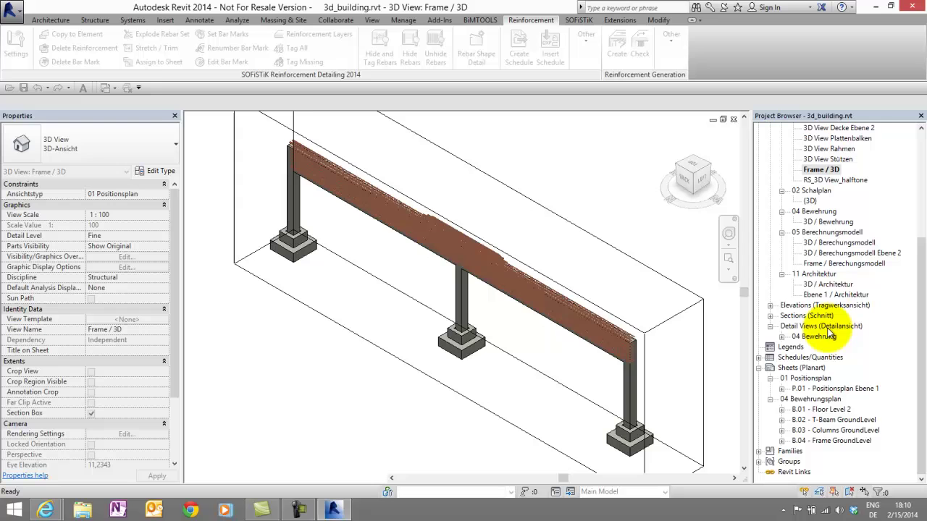
- Move the check panel aside, turn the view to frame elevation and zoom in on the diagrams
left_click(673, 256)
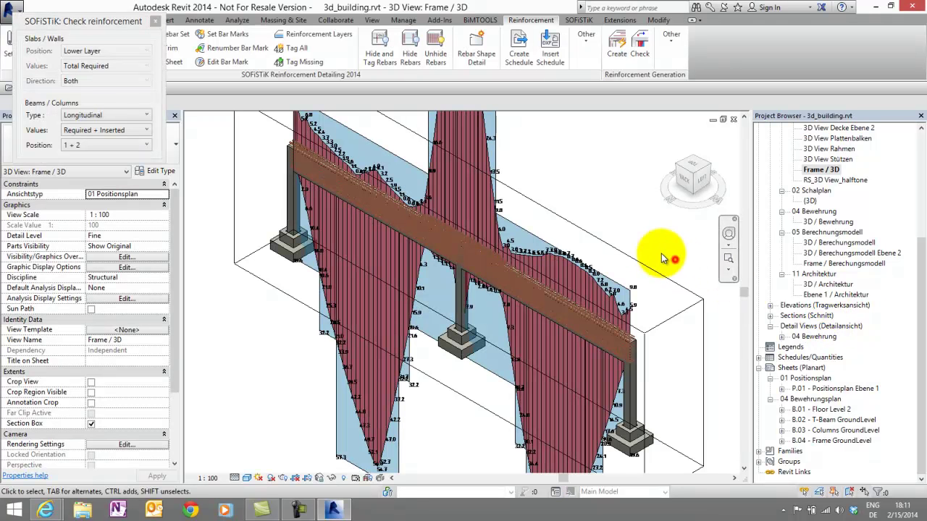
scroll(393, 306, "down", 3)
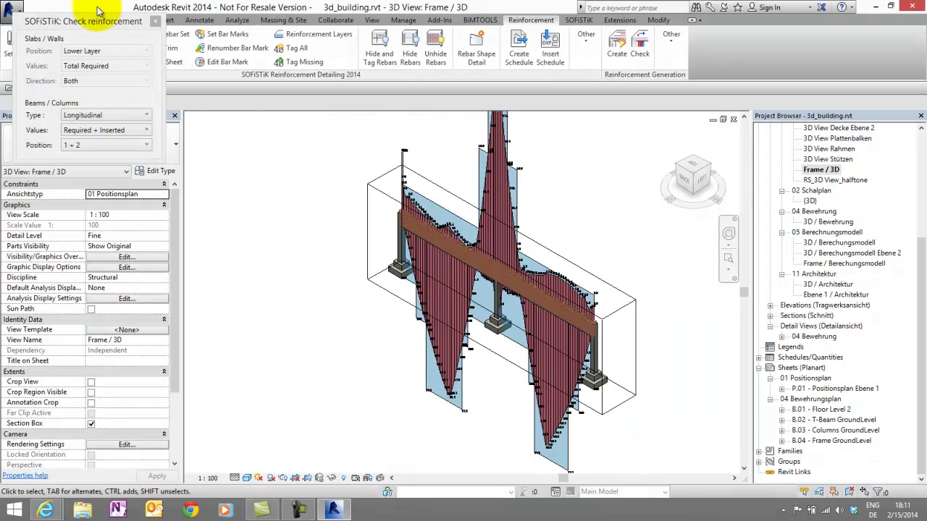
left_click_drag(86, 22, 239, 233)
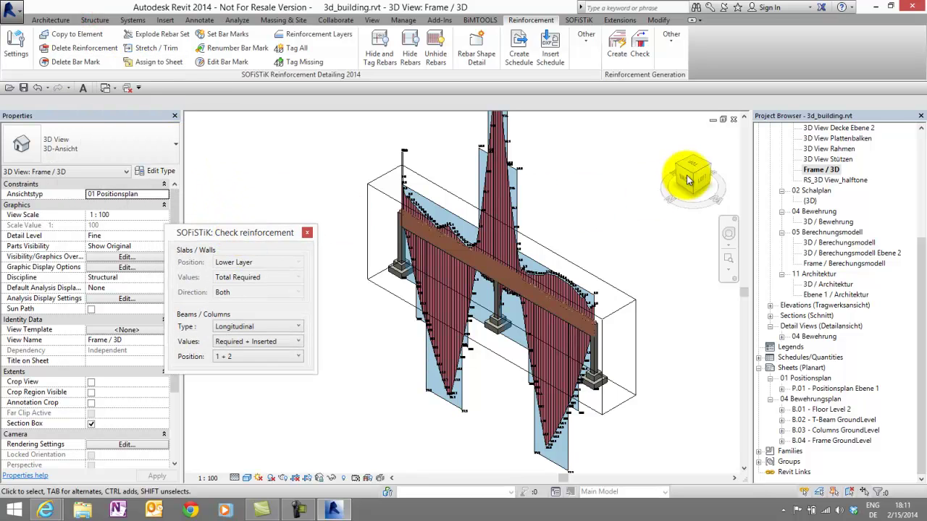
left_click(689, 172)
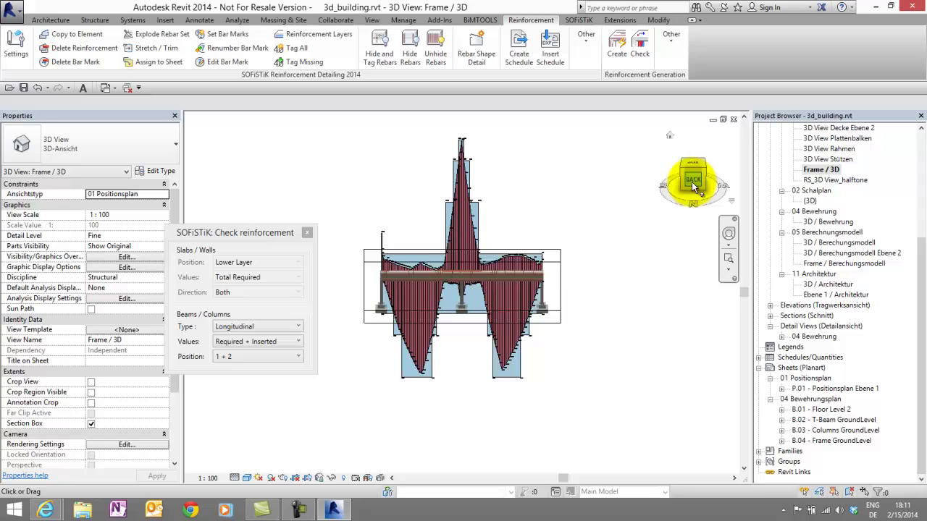
scroll(409, 341, "up", 5)
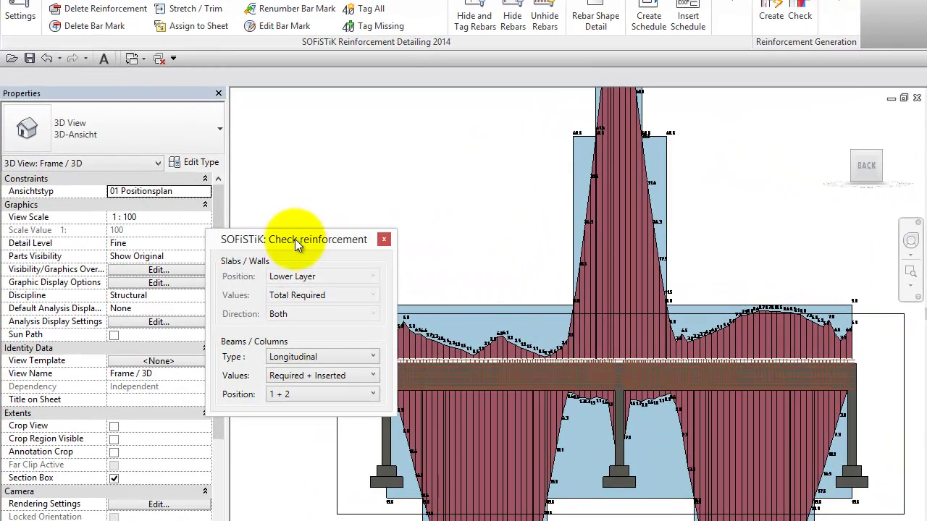
left_click_drag(294, 239, 293, 115)
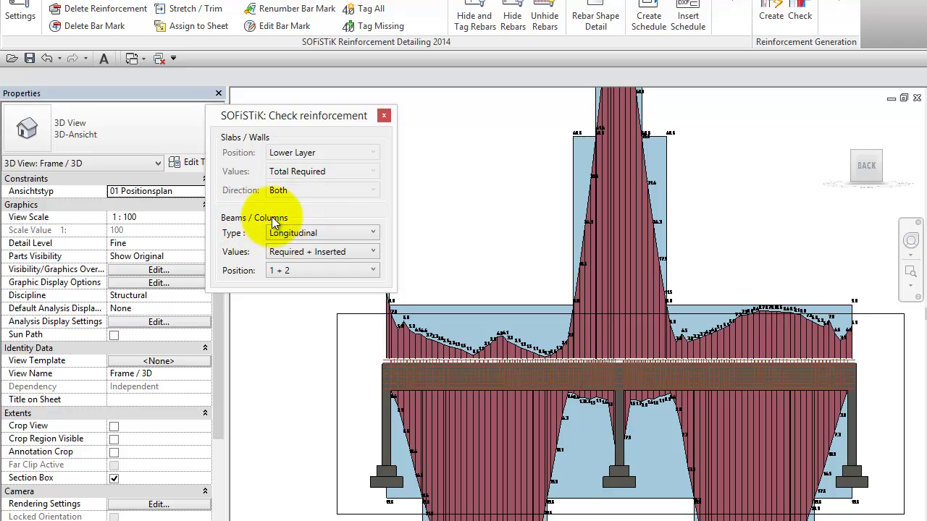
left_click(300, 232)
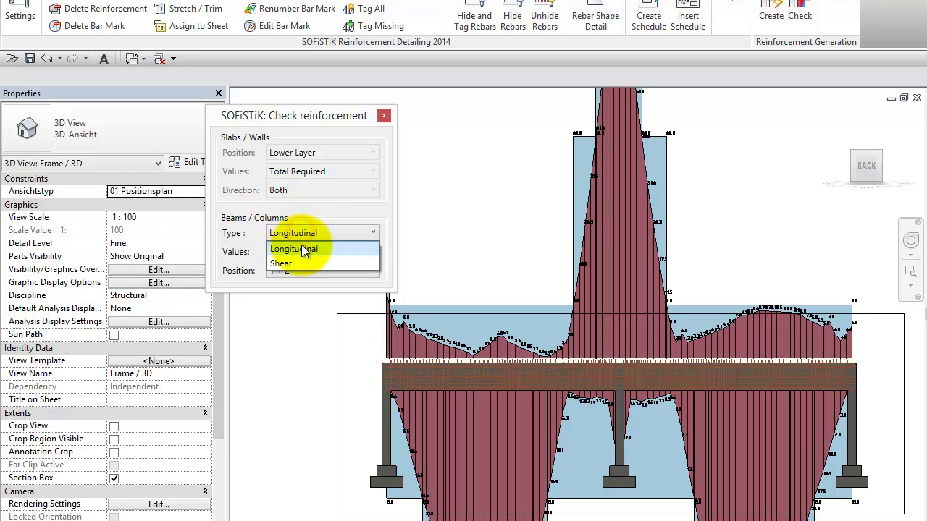
left_click(285, 264)
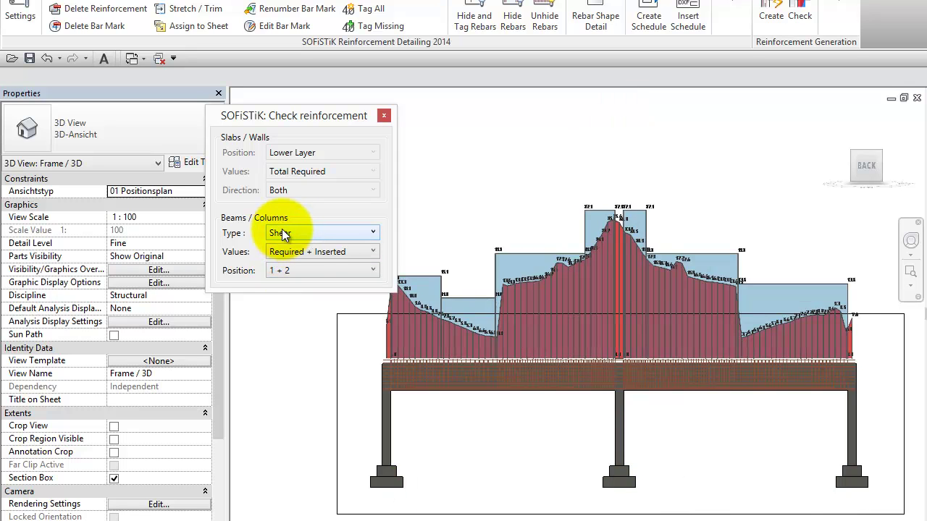
left_click(282, 234)
left_click(304, 248)
left_click(310, 251)
left_click(295, 281)
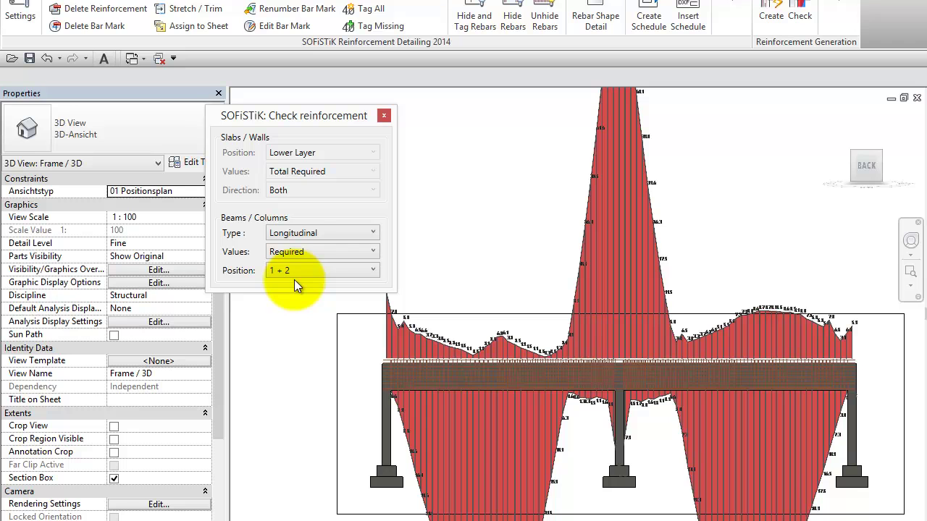
left_click(299, 255)
left_click(295, 294)
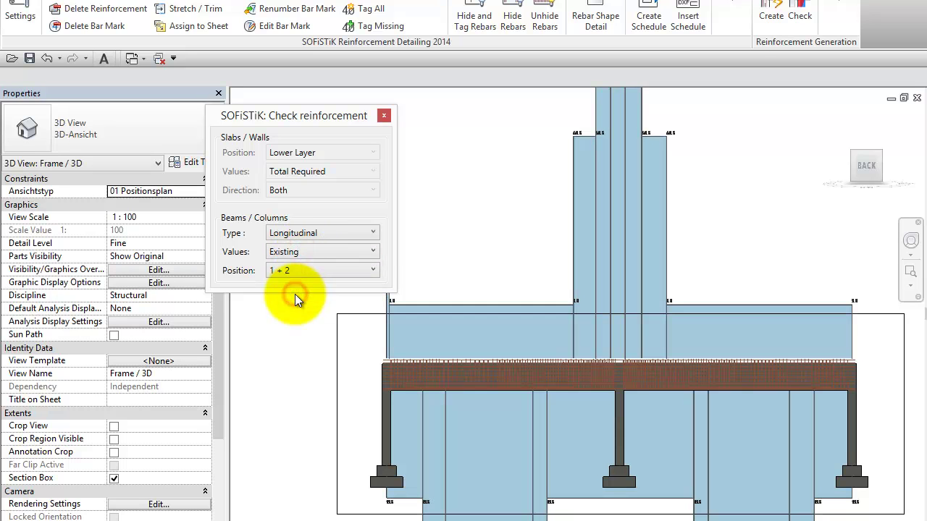
left_click(290, 252)
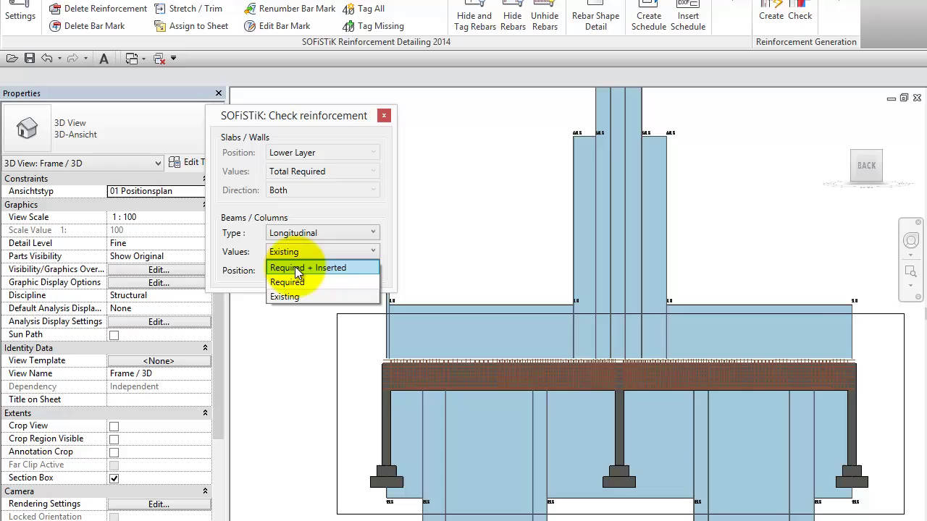
left_click(294, 268)
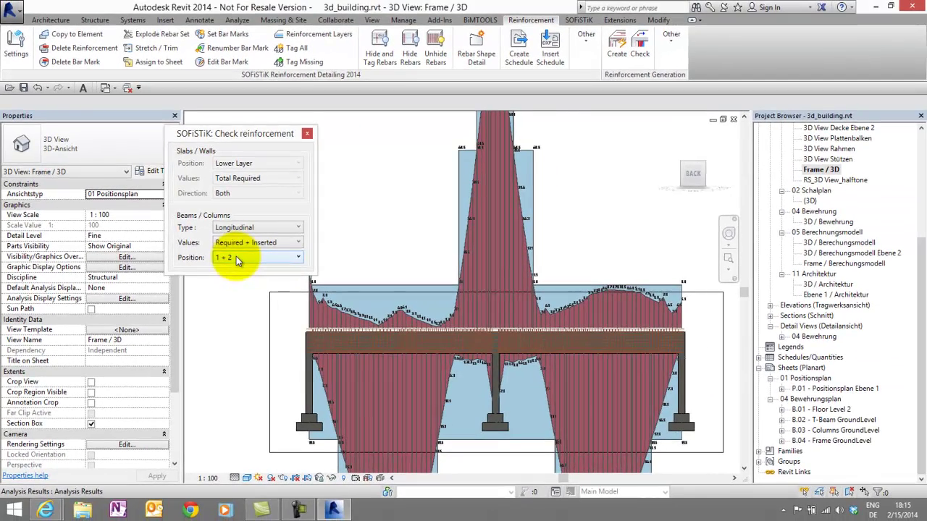
- Drag the top Ø28 rebar set over the middle column leftward to about 10250 mm
left_click(479, 330)
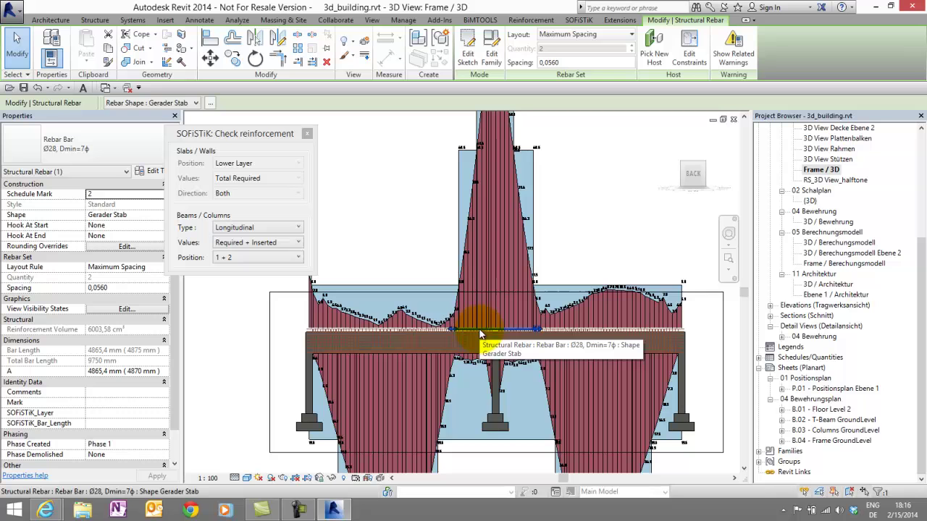
left_click_drag(450, 330, 362, 327)
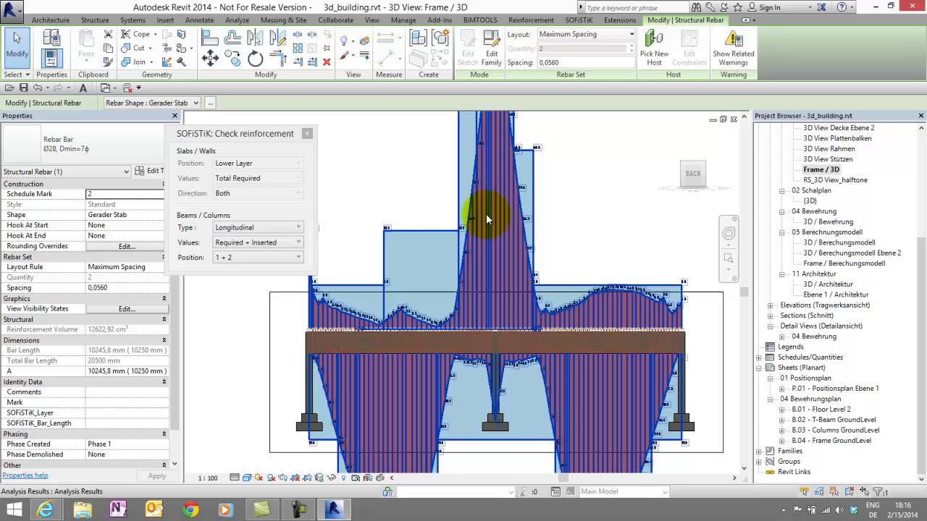
- Switch the reinforcement check diagram type to Shear
left_click(397, 198)
left_click(271, 229)
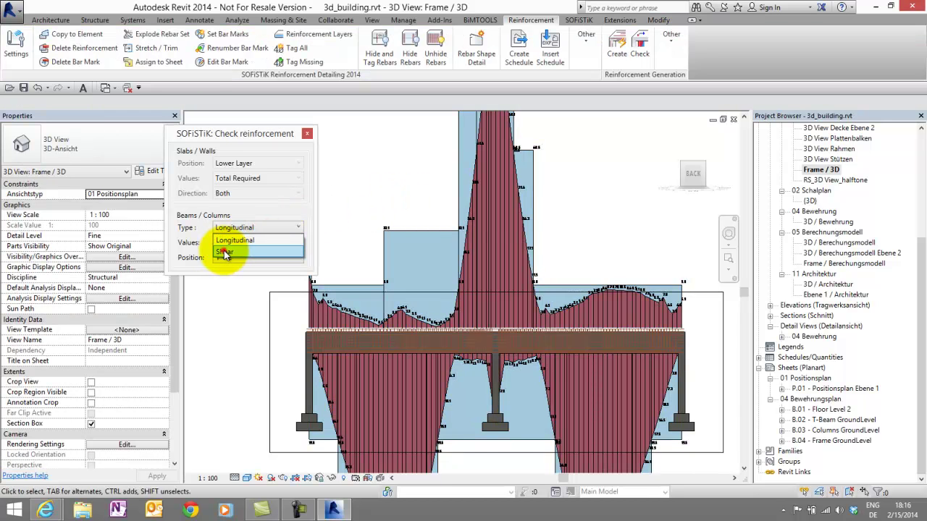
left_click(224, 252)
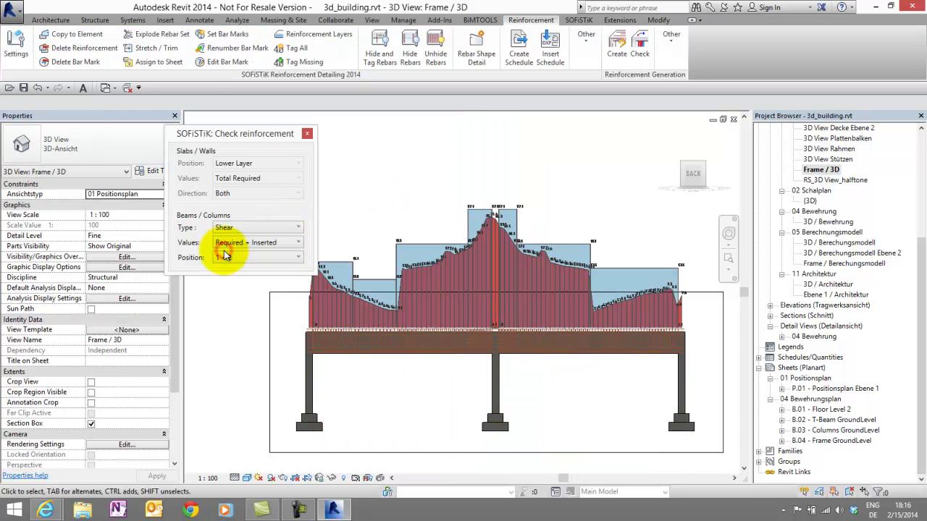
- Change the left-end stirrup set to Rebar Bar Ø20, Dmin=4ϕ and move the check panel lower left
left_click(340, 349)
left_click(112, 151)
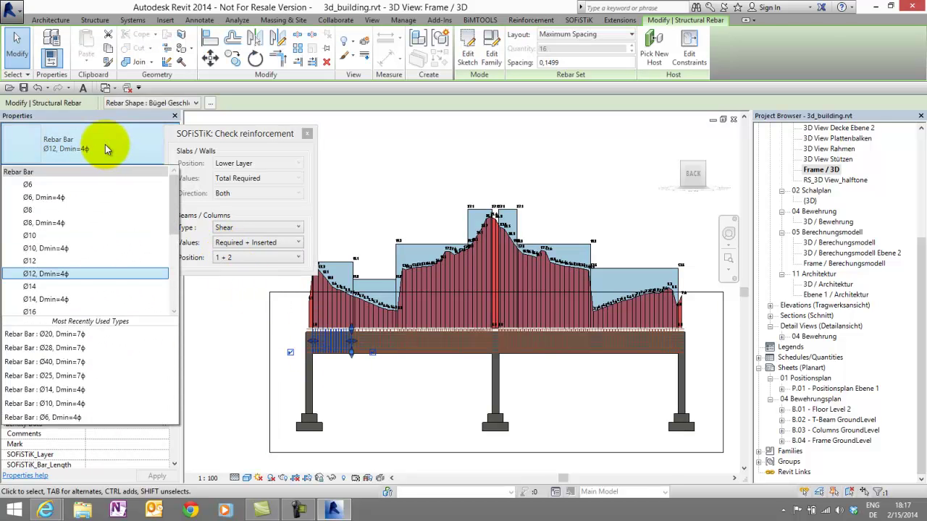
scroll(63, 292, "down", 3)
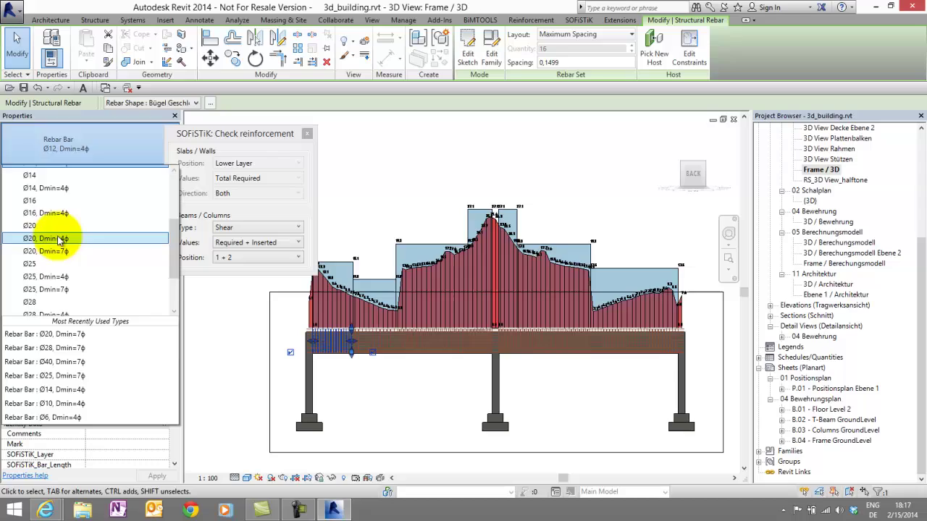
left_click(63, 239)
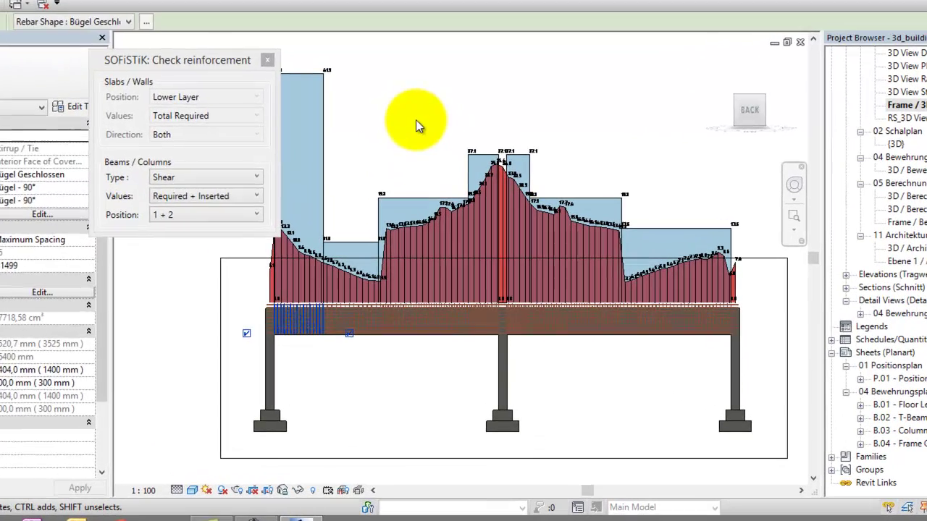
left_click(426, 182)
left_click_drag(290, 134, 216, 195)
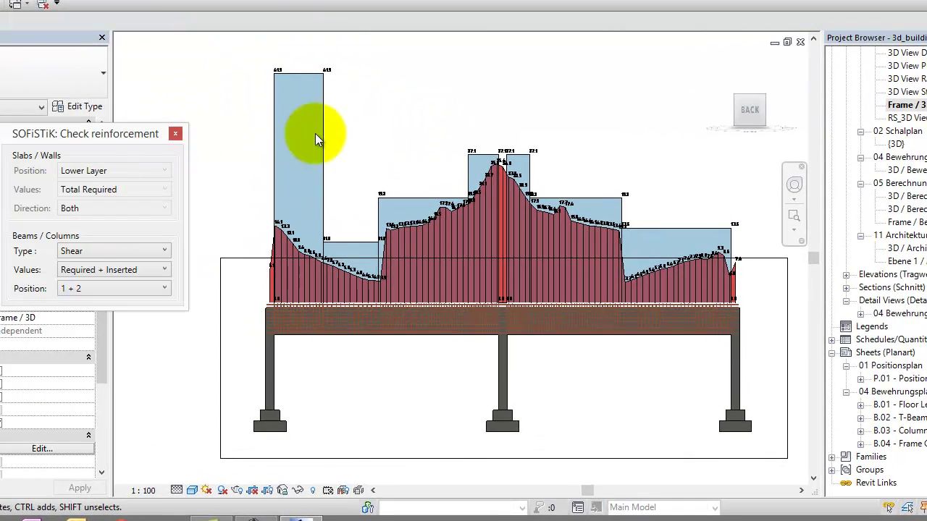
left_click(339, 131)
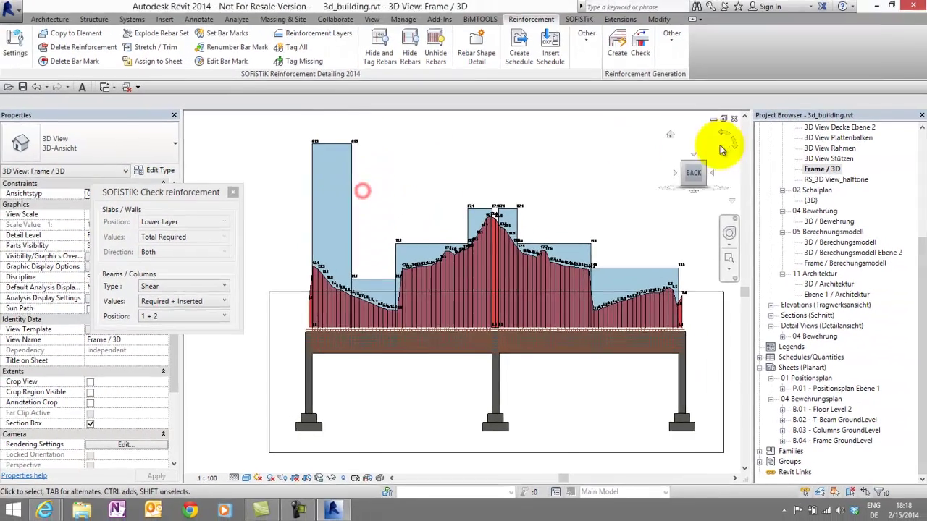
- Return to the 3D home view and zoom in along the beam's shear check diagram
left_click(669, 136)
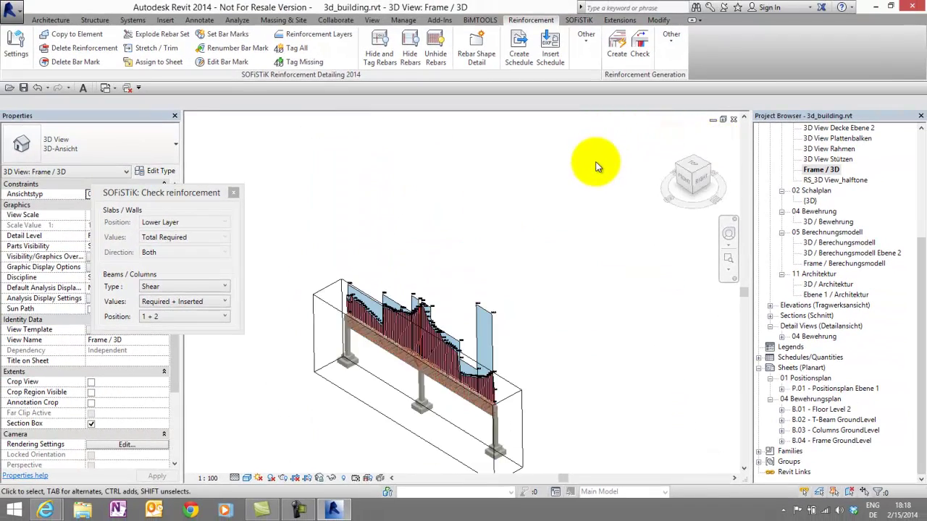
scroll(350, 370, "up", 5)
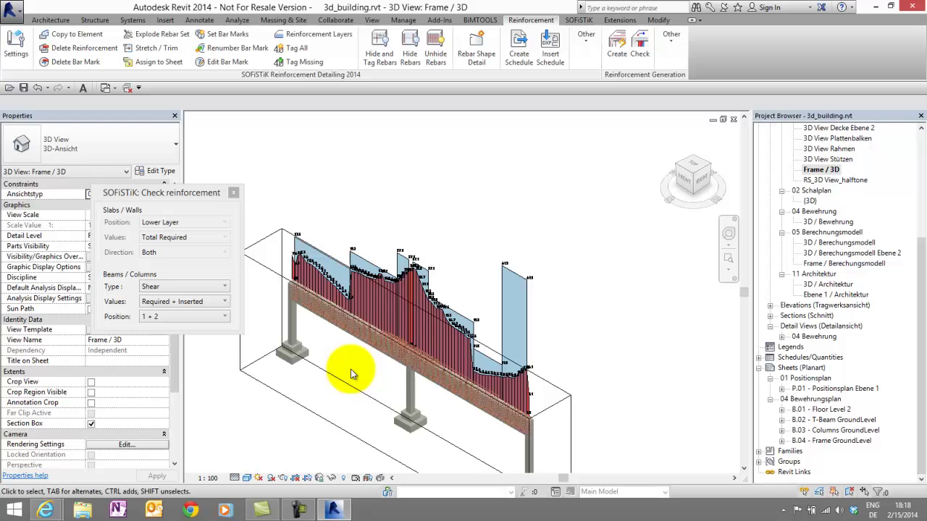
scroll(354, 369, "up", 2)
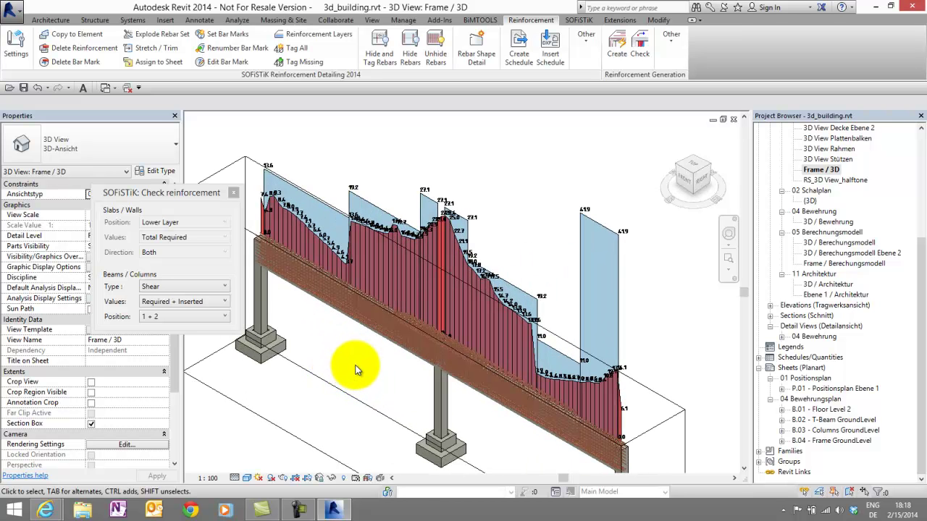